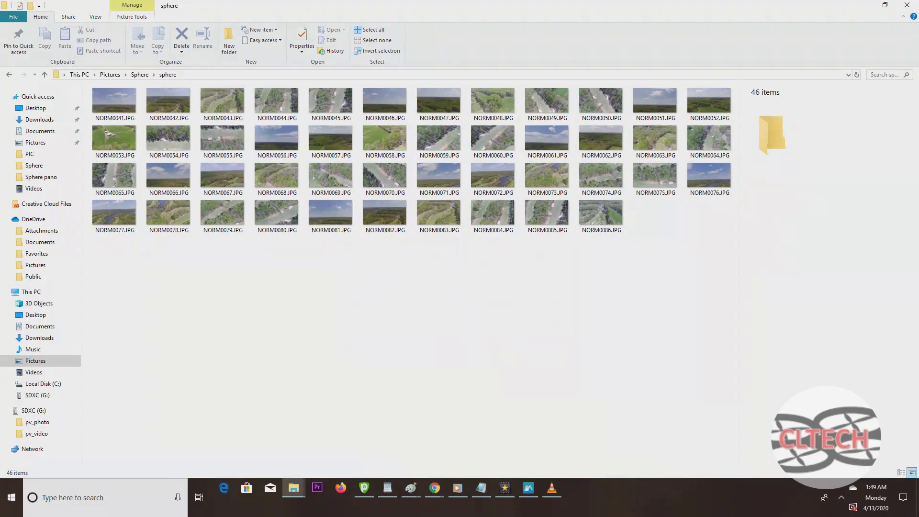
# Switch to DJI Media Maker and load the "sphere" photo folder from Pictures\Sphere.
pyautogui.moveTo(528, 488)
pyautogui.click(529, 440)
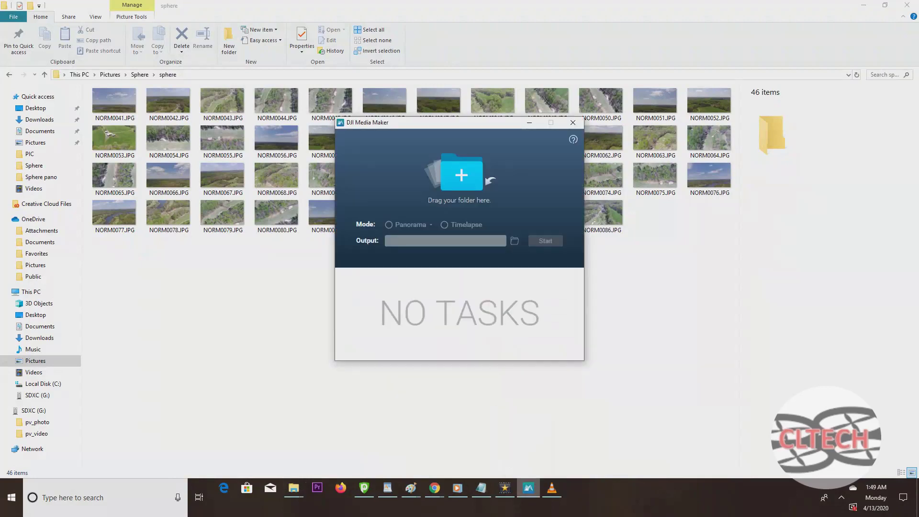
pyautogui.click(461, 175)
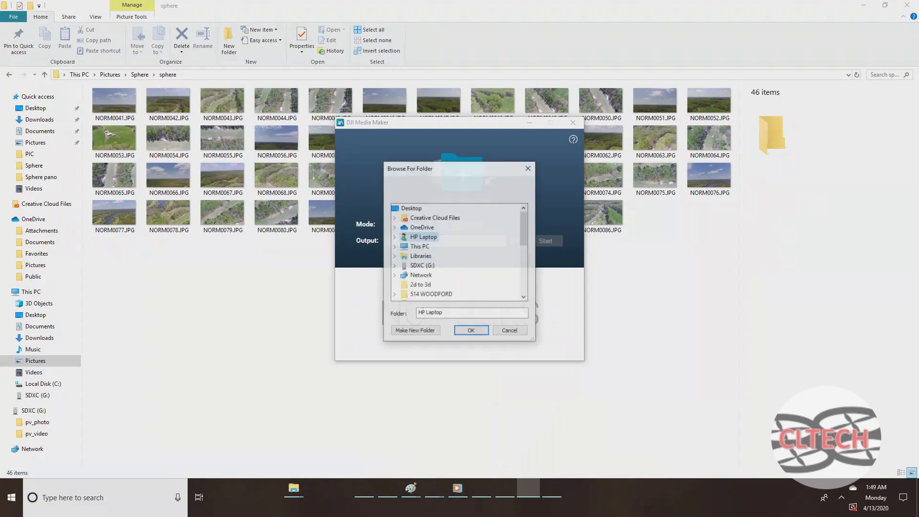
pyautogui.click(471, 330)
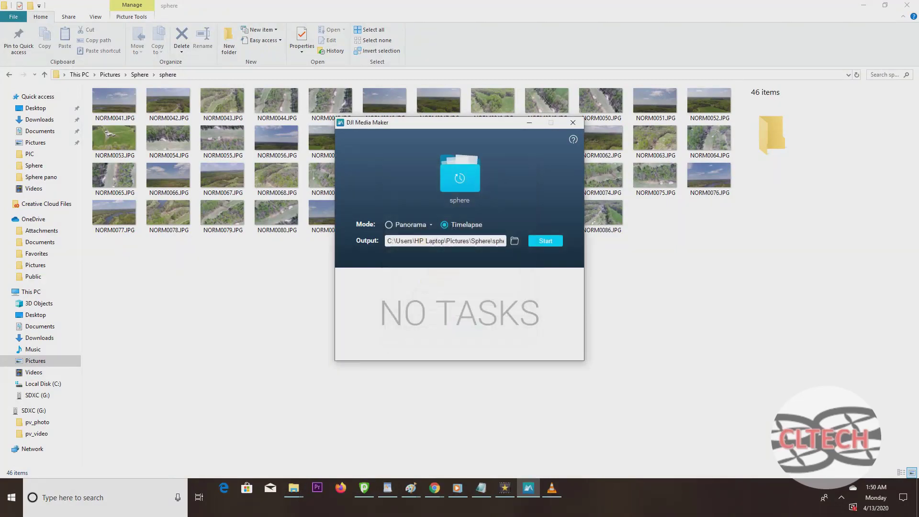
# Set the output mode to 360° Panorama and start stitching the sphere folder.
pyautogui.click(426, 225)
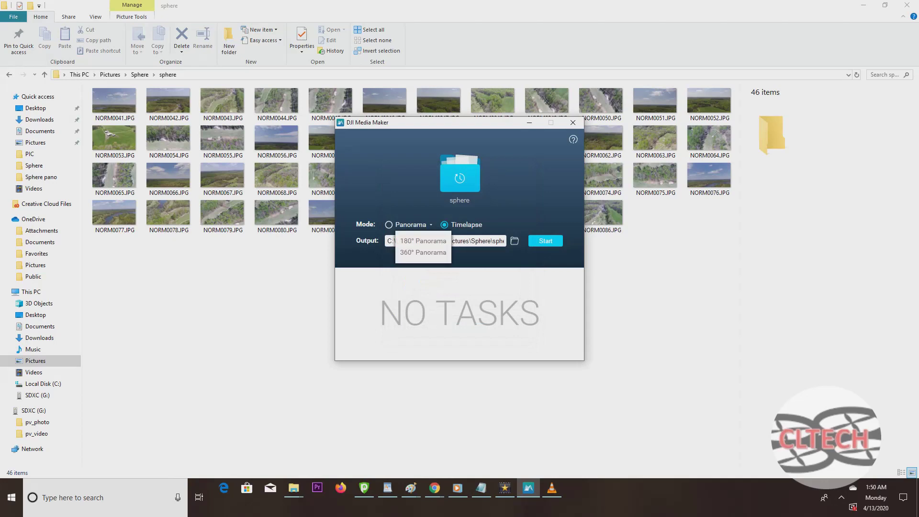
pyautogui.click(423, 252)
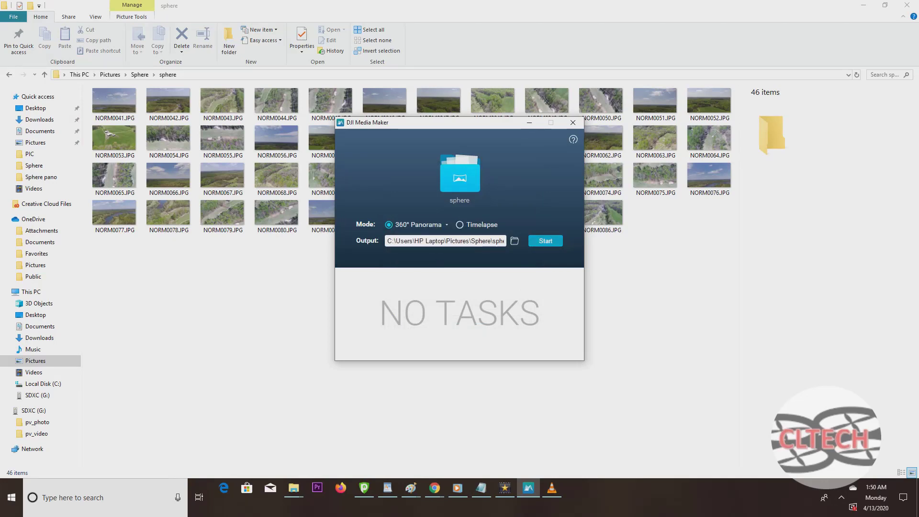
pyautogui.click(546, 240)
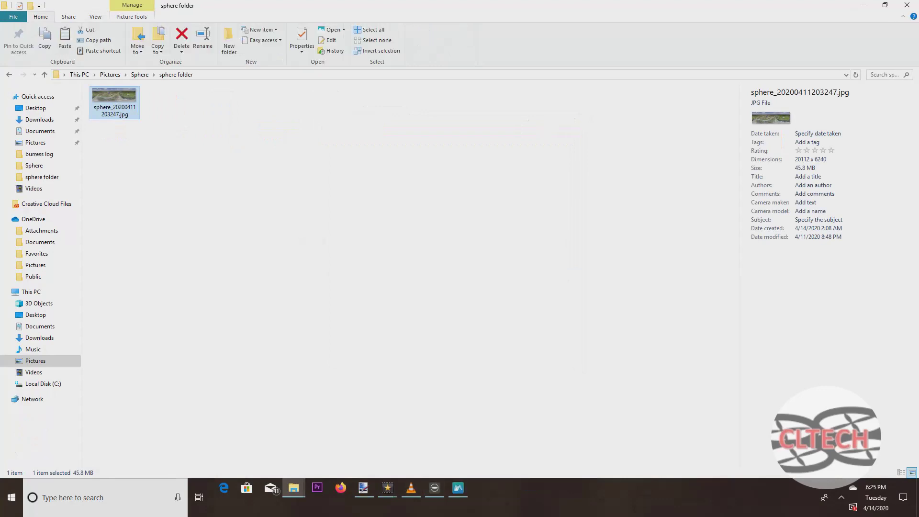
# Rename the stitched panorama in the sphere folder as "sphere orig".
pyautogui.press('F2')
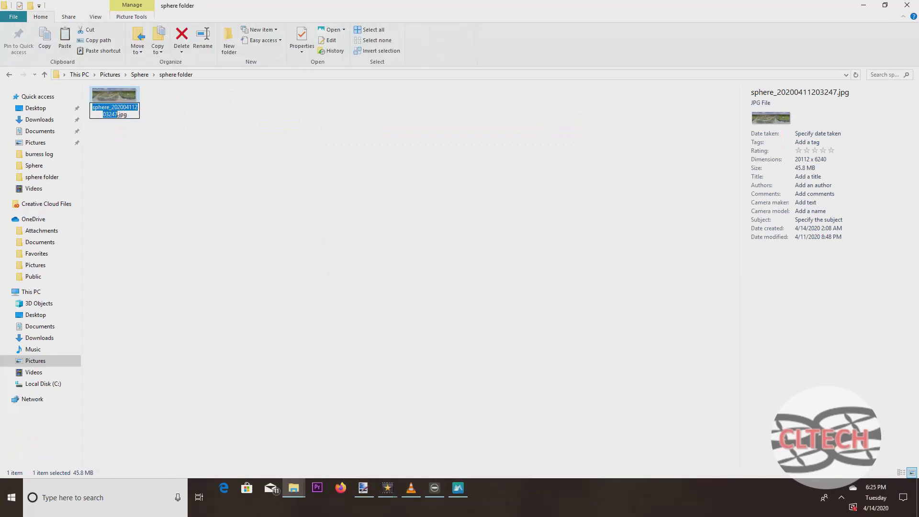
pyautogui.write('sphere orig')
pyautogui.press('Return')
# View sphere orig.jpg in RICOH THETA, rotate the spherical view to inspect it, and close the viewer.
pyautogui.rightClick(122, 96)
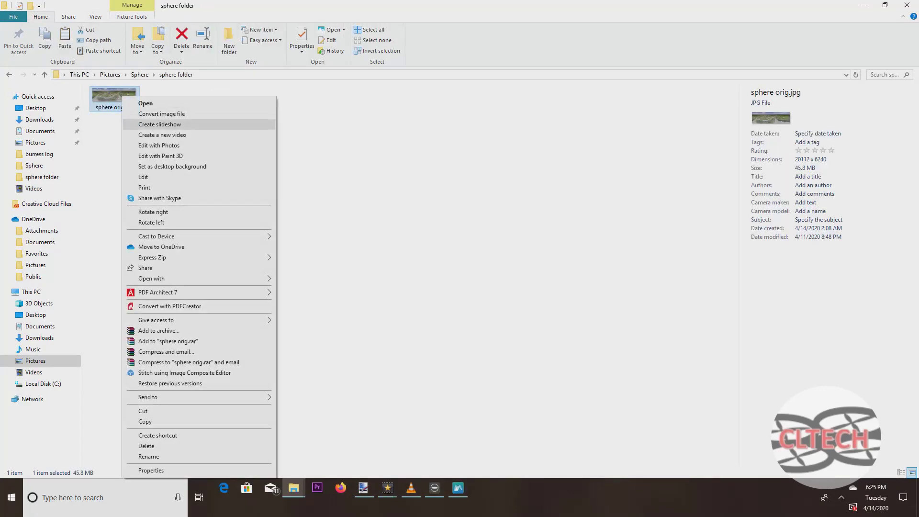
pyautogui.moveTo(158, 278)
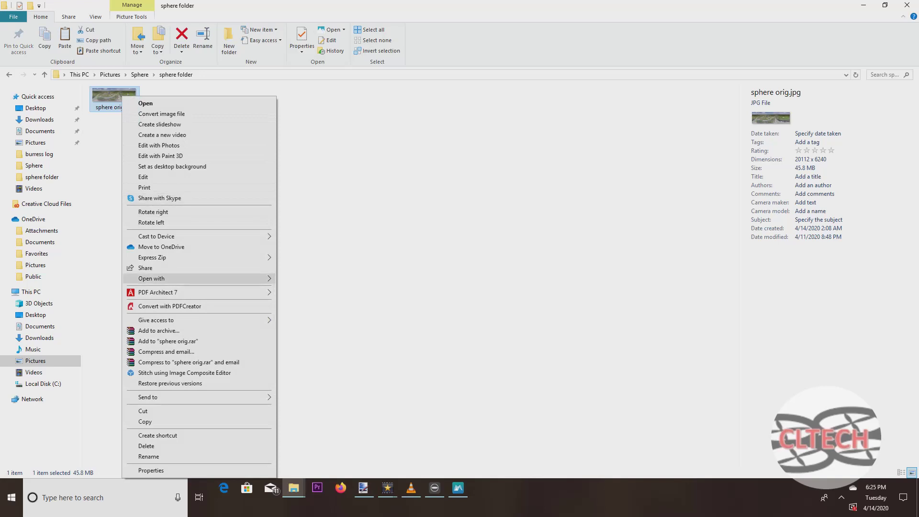
pyautogui.click(309, 332)
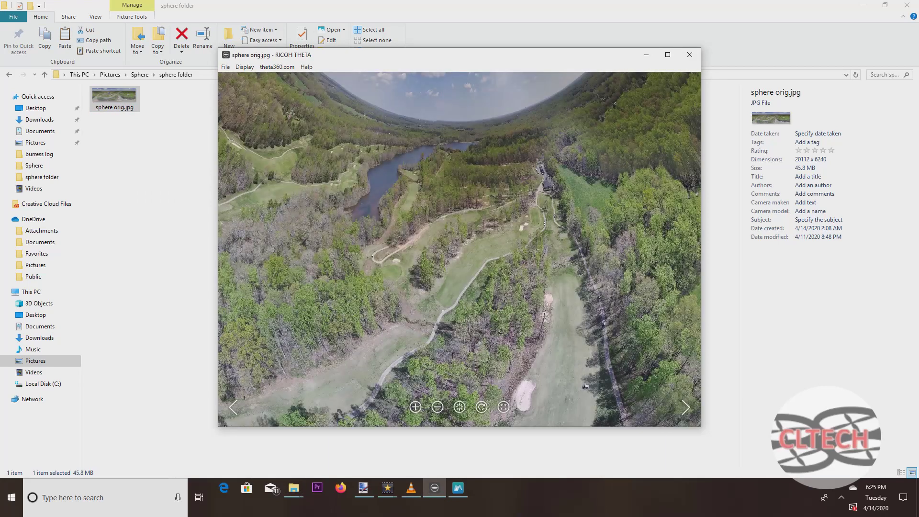
pyautogui.moveTo(521, 236); pyautogui.dragTo(553, 297)
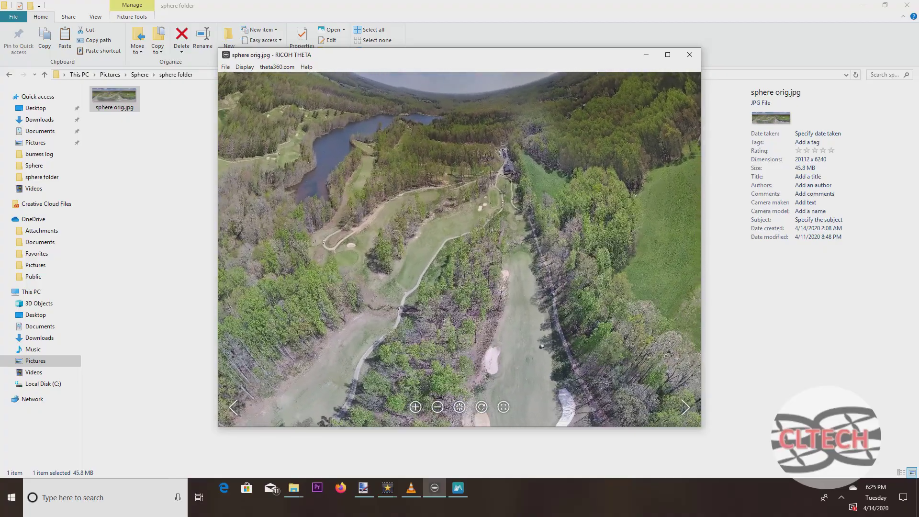
pyautogui.hotkey('alt', 'F4')
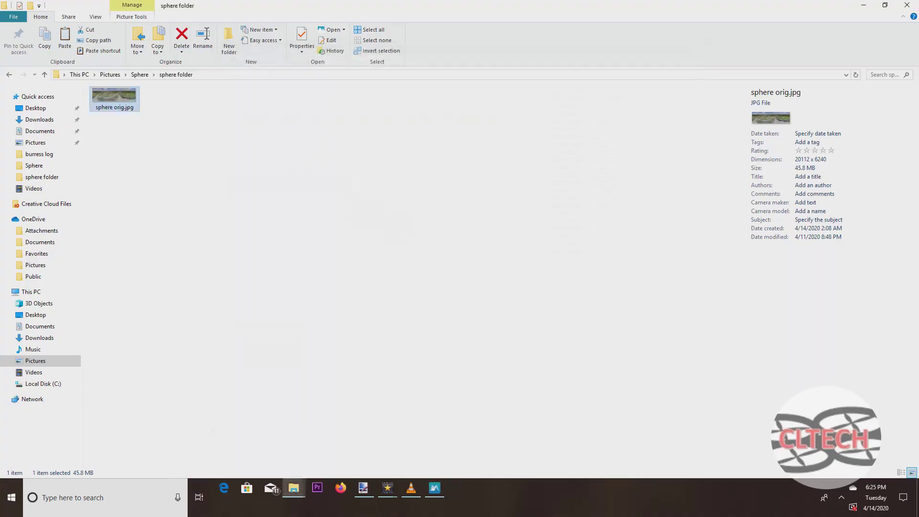
# Open sphere orig.jpg in paint.net and bring up its Canvas Size settings.
pyautogui.rightClick(113, 97)
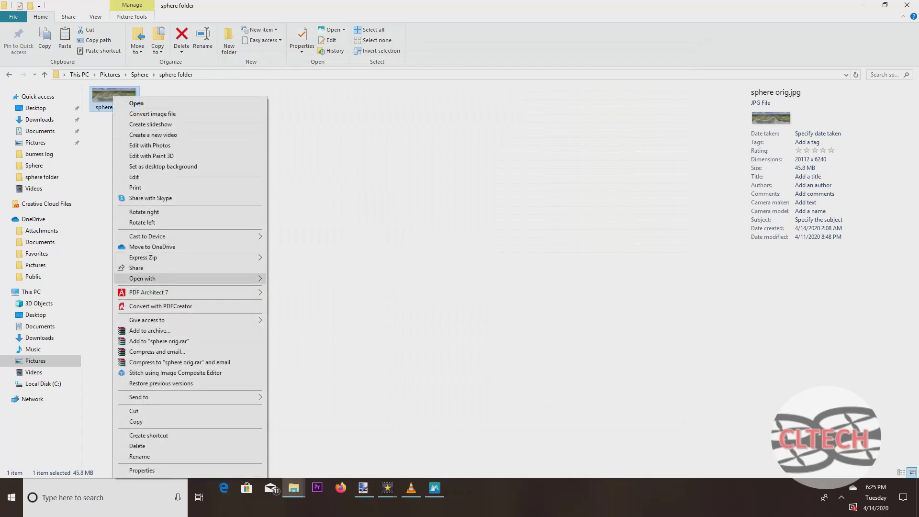
pyautogui.moveTo(143, 279)
pyautogui.click(293, 311)
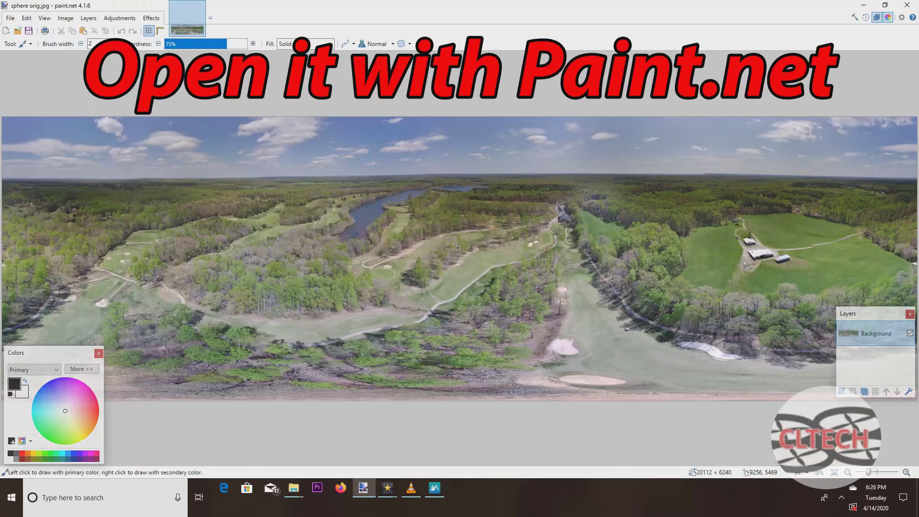
pyautogui.click(65, 17)
pyautogui.press('Down')
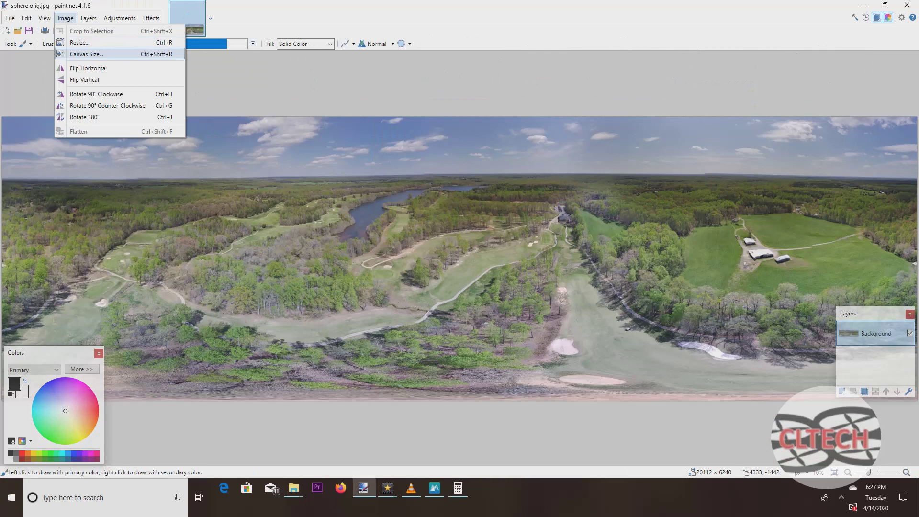
pyautogui.press('Return')
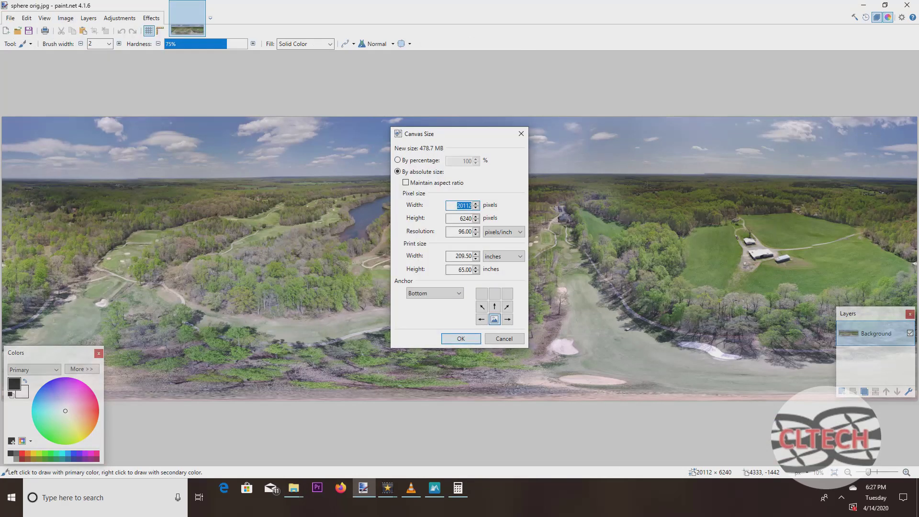
# Switch to Calculator and divide the canvas width of 20112 by 2.
pyautogui.click(458, 488)
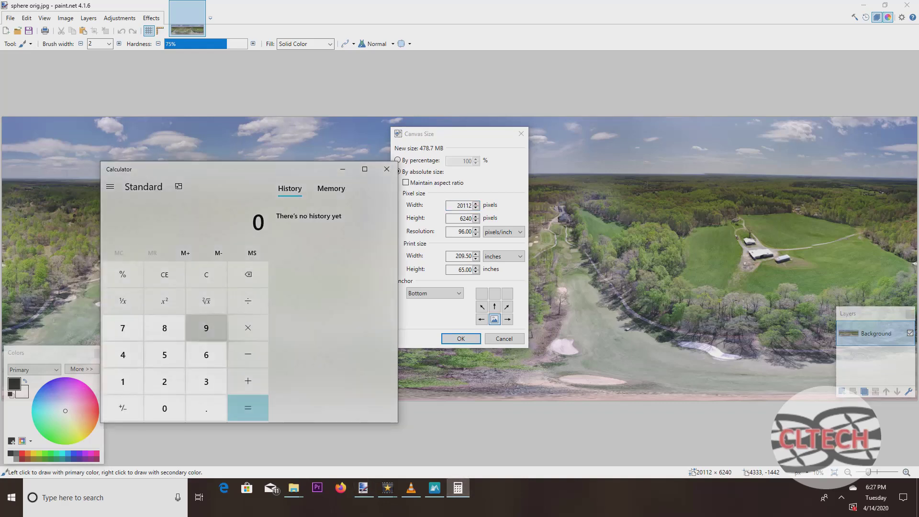
pyautogui.click(165, 382)
pyautogui.click(165, 408)
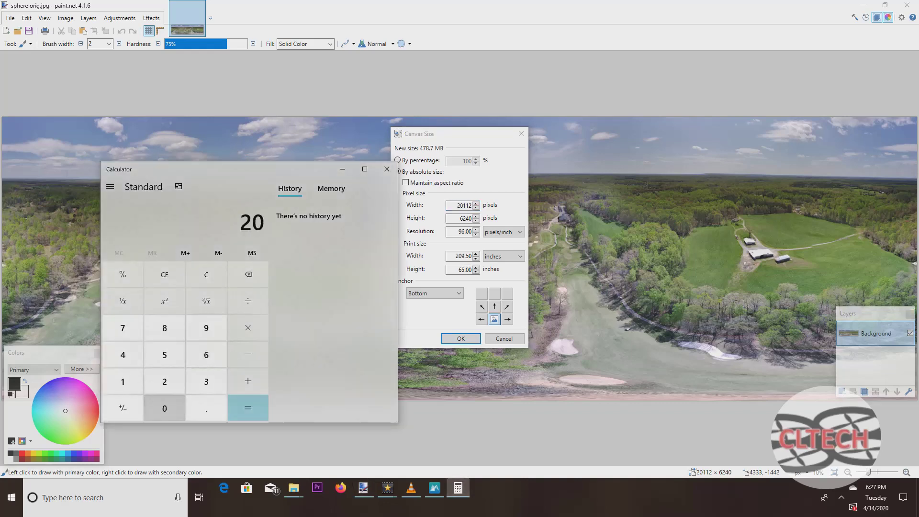
pyautogui.click(122, 382)
pyautogui.click(122, 381)
pyautogui.click(165, 382)
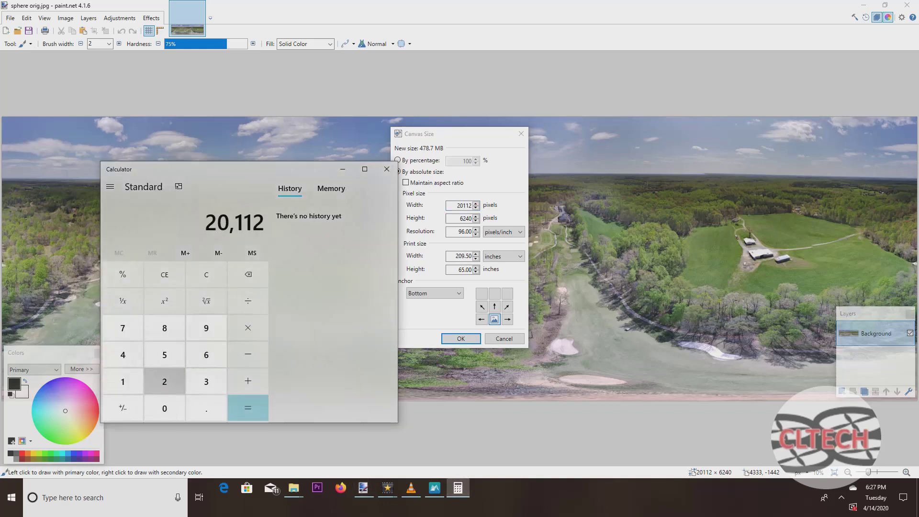
pyautogui.click(248, 300)
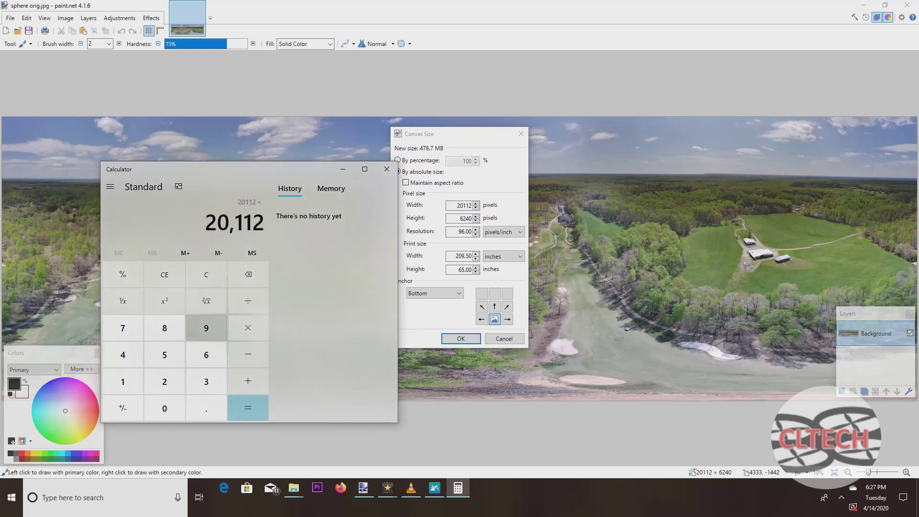
pyautogui.click(165, 381)
pyautogui.click(248, 407)
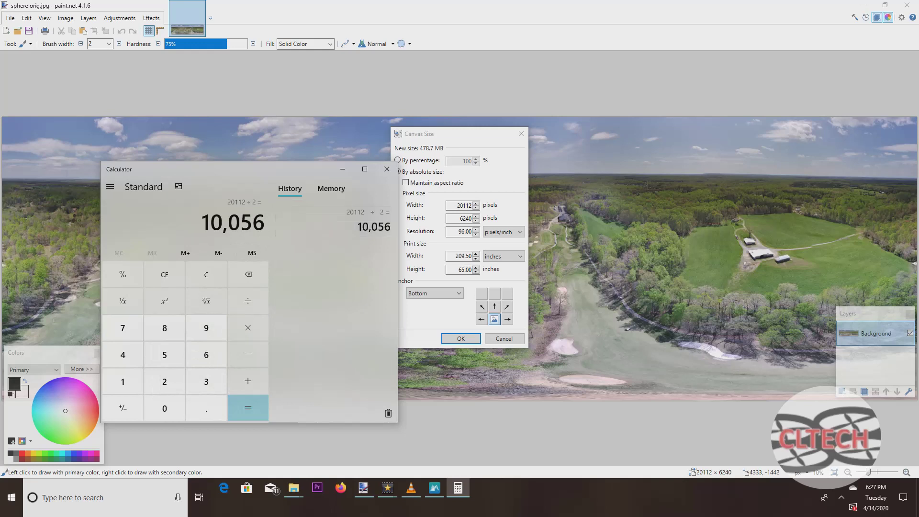
# Resize the canvas to a height of 10056 pixels with the image anchored at the bottom.
pyautogui.click(460, 218)
pyautogui.doubleClick(460, 219)
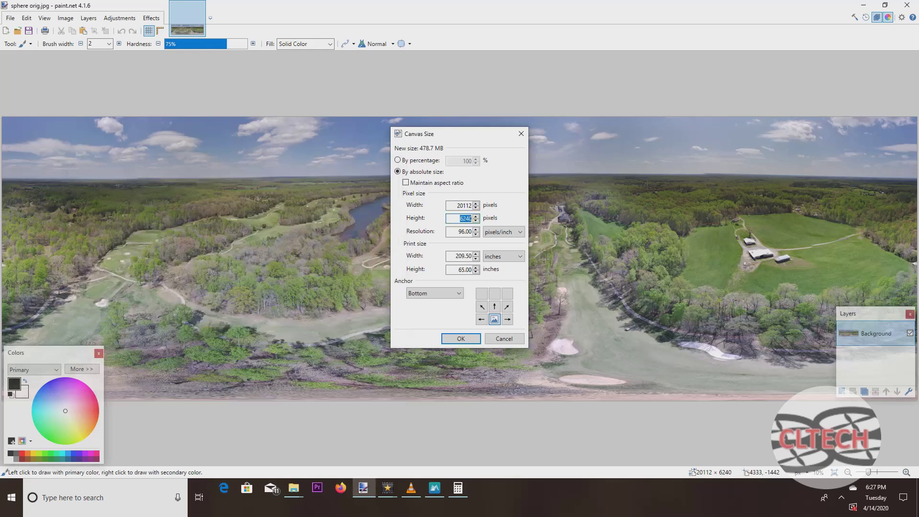
pyautogui.write('10056')
pyautogui.click(495, 294)
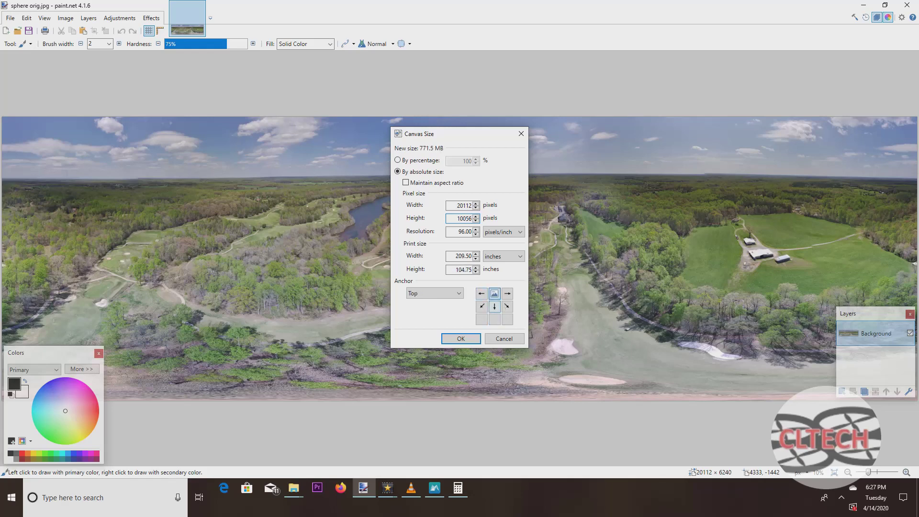
pyautogui.click(495, 320)
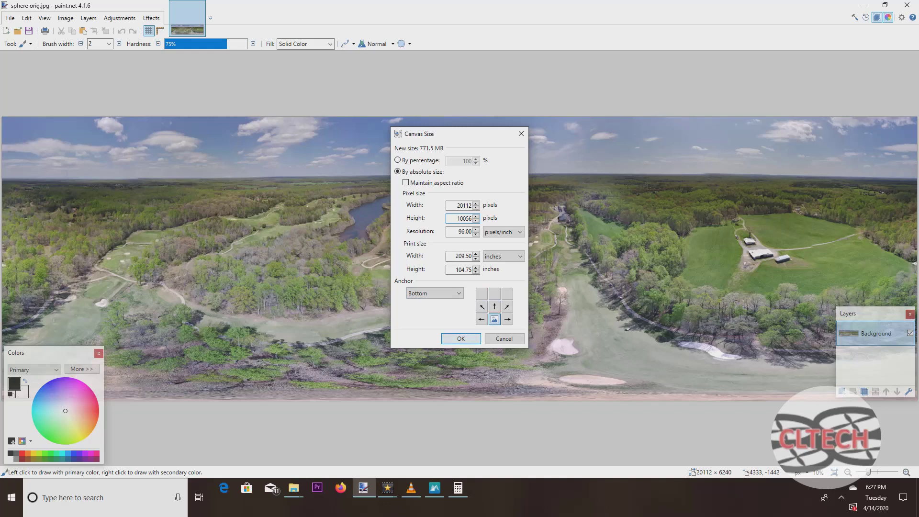
pyautogui.click(460, 339)
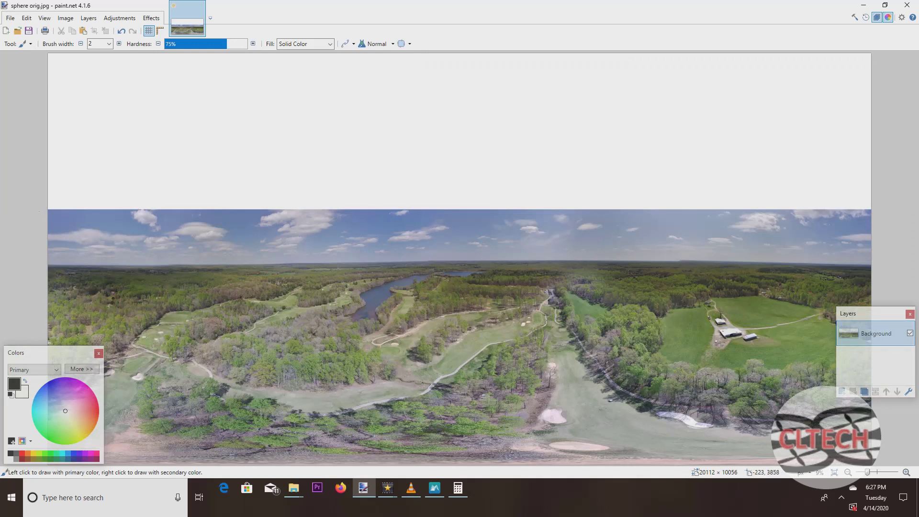
# Use Rectangle Select to select the sky strip above the horizon across the full image width, about 20112 × 1147 pixels.
pyautogui.moveTo(38, 212); pyautogui.dragTo(334, 268)
pyautogui.hotkey('ctrl', 'z')
pyautogui.click(19, 44)
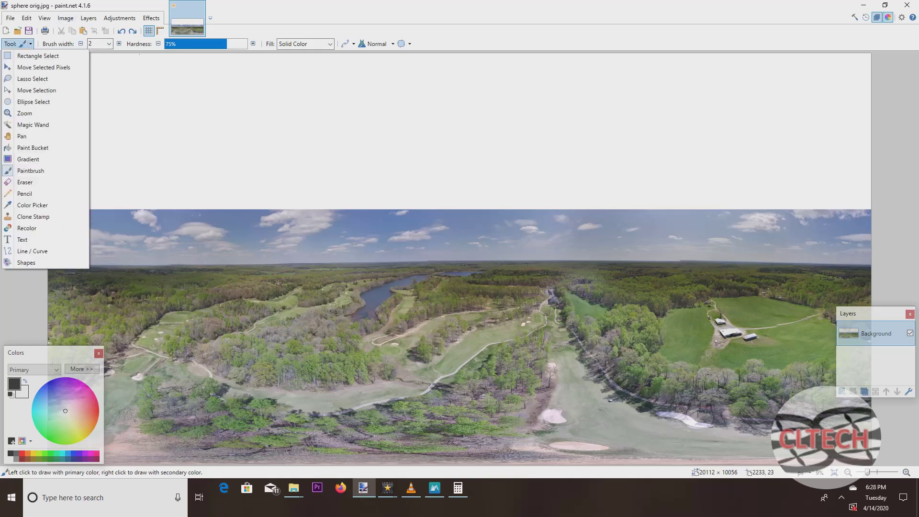
pyautogui.click(36, 56)
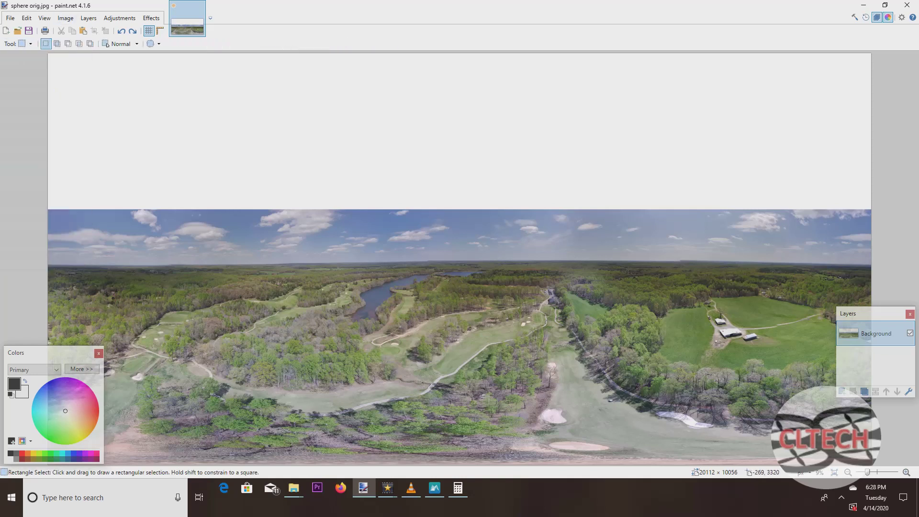
pyautogui.moveTo(38, 211); pyautogui.dragTo(887, 258)
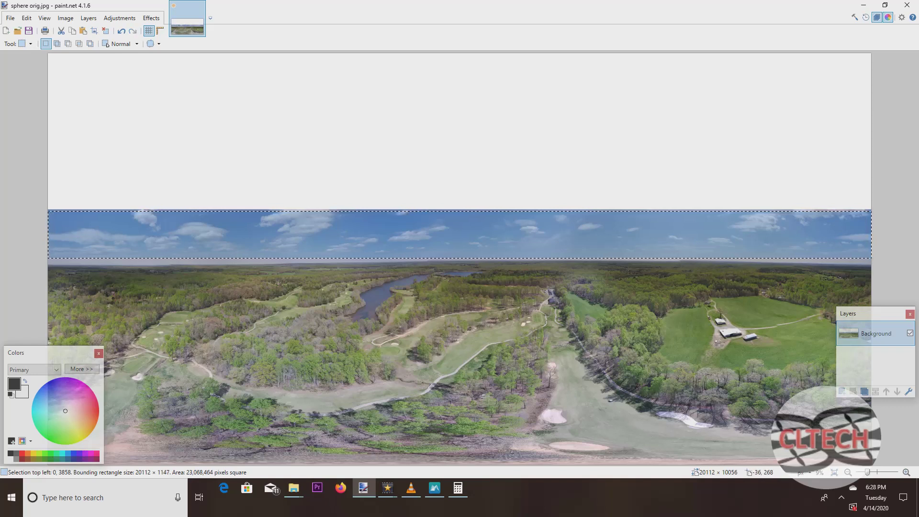
# Widen the selected sky pixels slightly past both side edges of the canvas, to about 20216 pixels.
pyautogui.press('m')
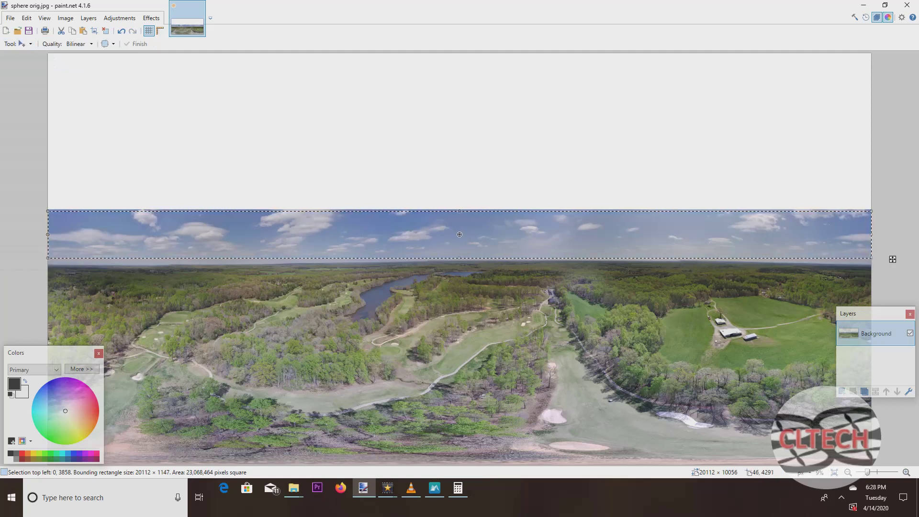
pyautogui.moveTo(48, 235); pyautogui.dragTo(47, 236)
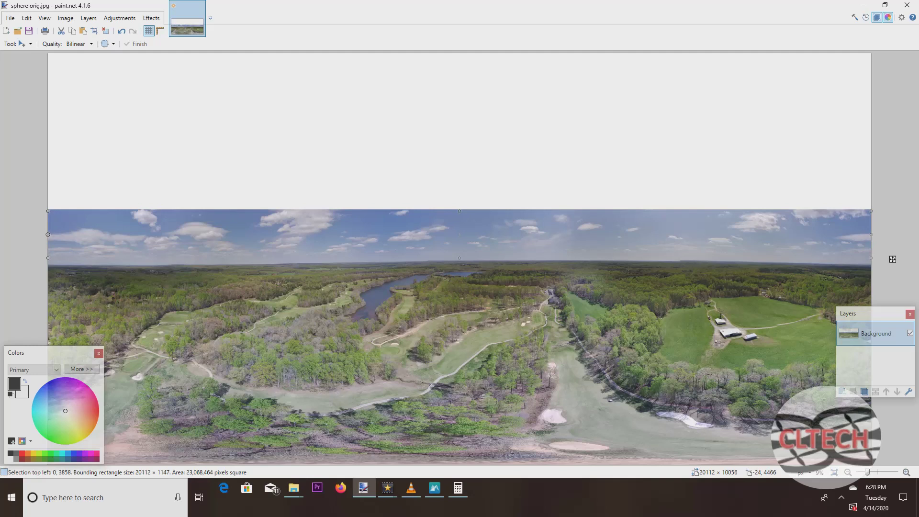
pyautogui.moveTo(47, 236); pyautogui.dragTo(45, 236)
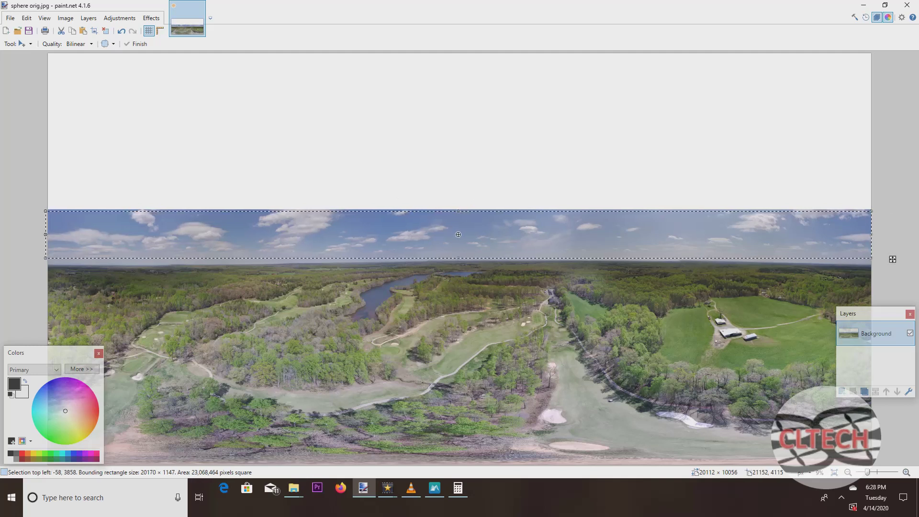
pyautogui.moveTo(893, 259); pyautogui.dragTo(895, 259)
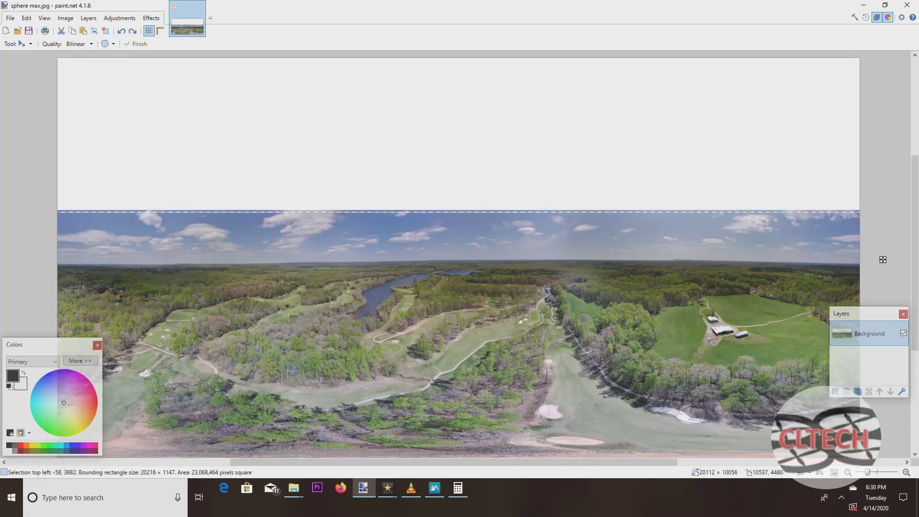
# Move the sky strip down to the horizon and stretch it up past the canvas's upper edge, to about 5311 pixels high.
pyautogui.moveTo(883, 260); pyautogui.dragTo(883, 261)
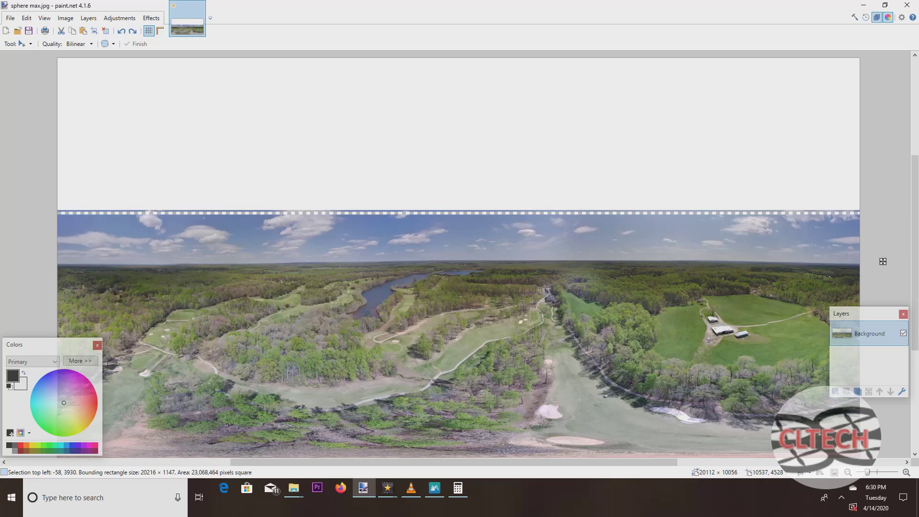
pyautogui.moveTo(883, 261); pyautogui.dragTo(882, 265)
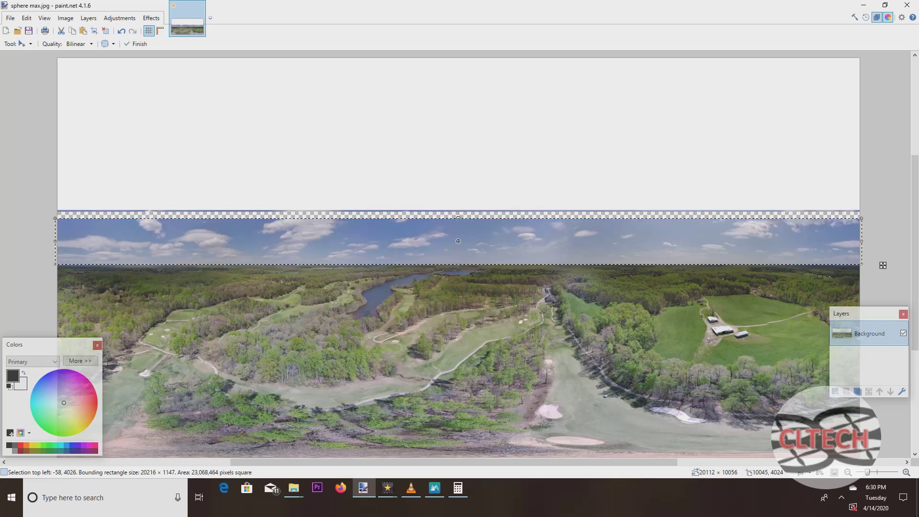
pyautogui.moveTo(458, 219); pyautogui.dragTo(458, 51)
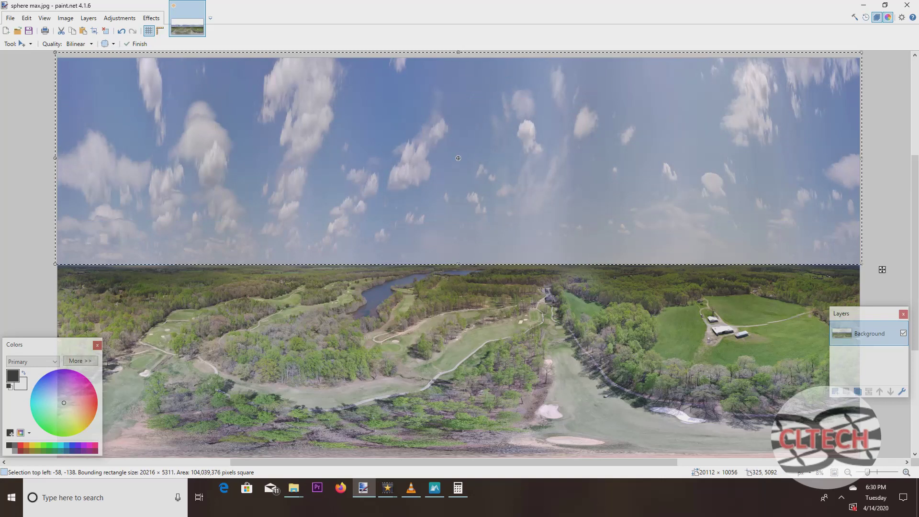
# Finish the sky stretch and select a thin strip along the horizon with Rectangle Select, about 20112 × 85 pixels.
pyautogui.click(24, 43)
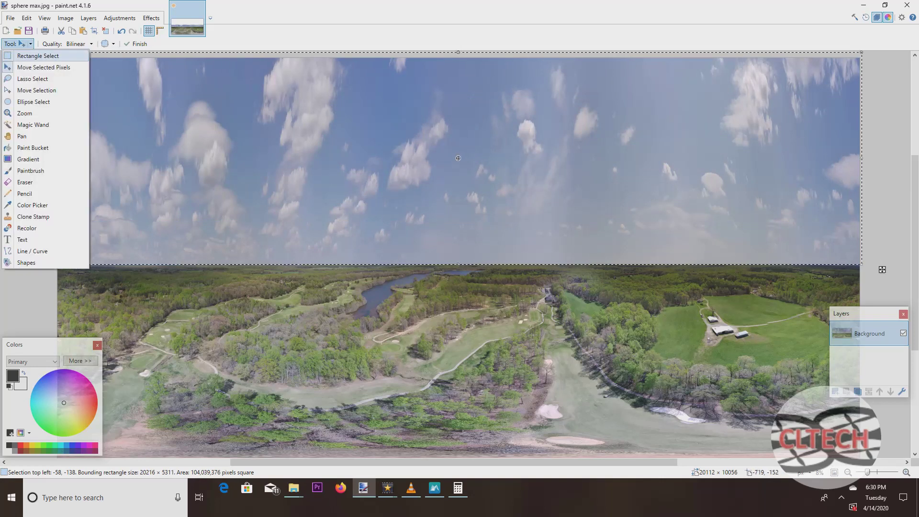
pyautogui.click(36, 56)
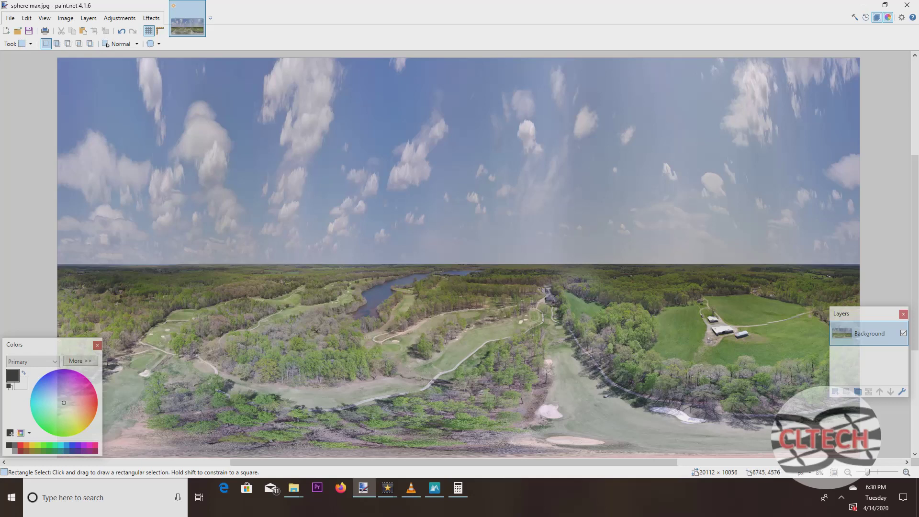
pyautogui.click(25, 43)
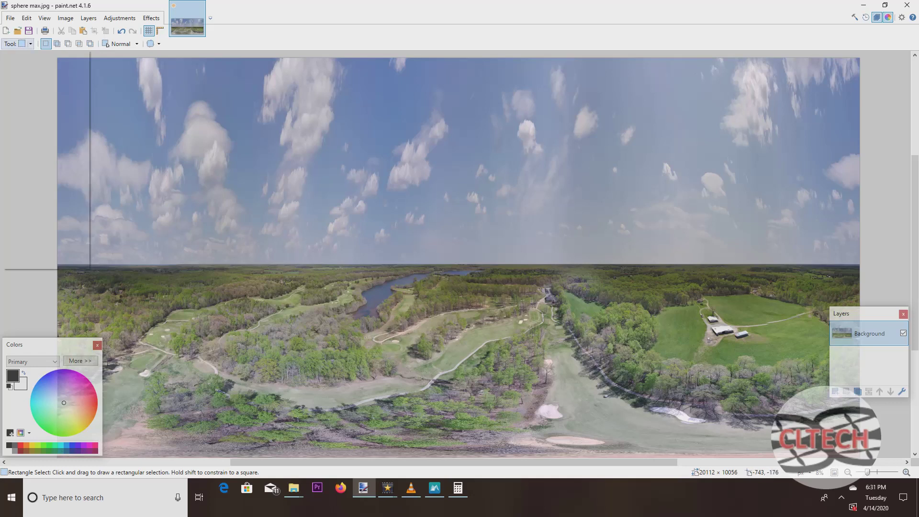
pyautogui.click(29, 55)
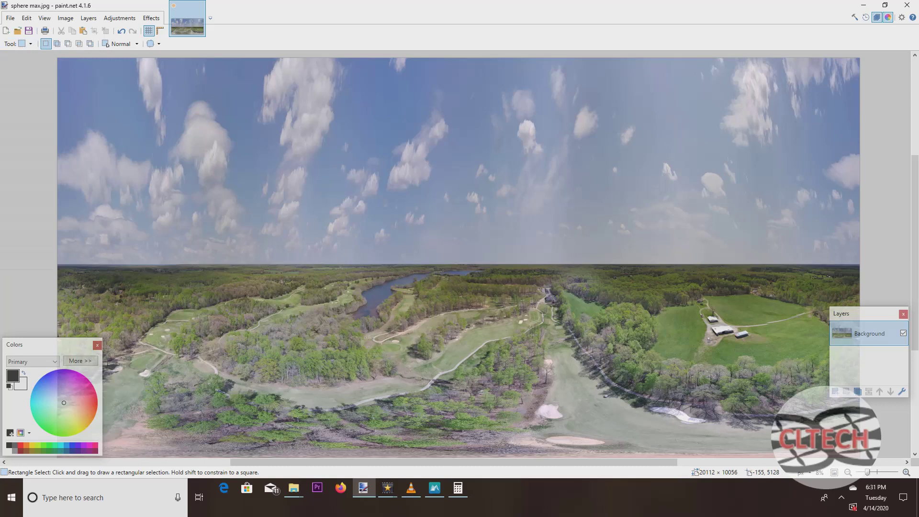
pyautogui.moveTo(51, 262); pyautogui.dragTo(868, 266)
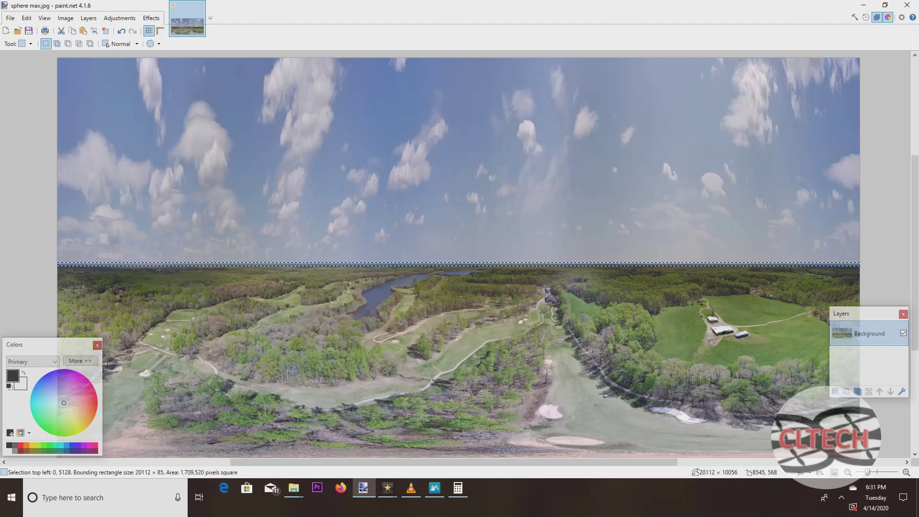
# Apply a Gaussian Blur with radius 51 to the selected horizon strip and deselect it.
pyautogui.click(151, 17)
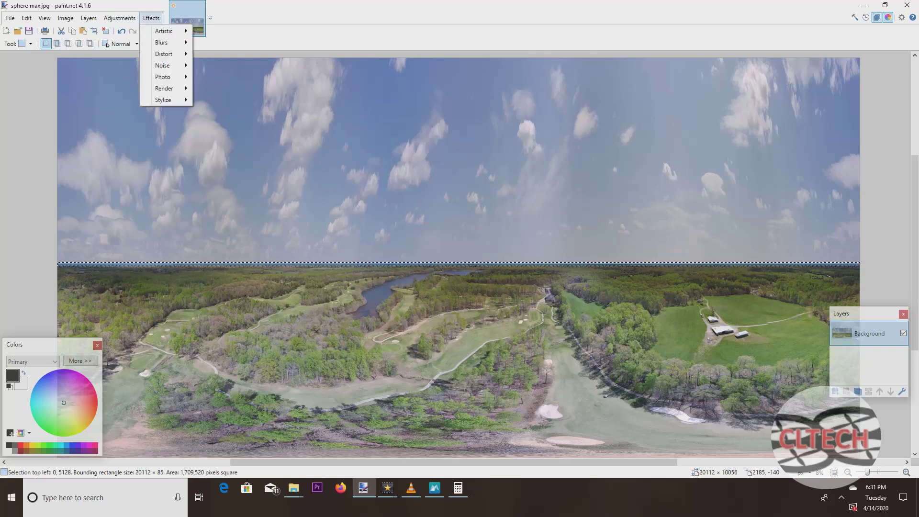
pyautogui.moveTo(163, 42)
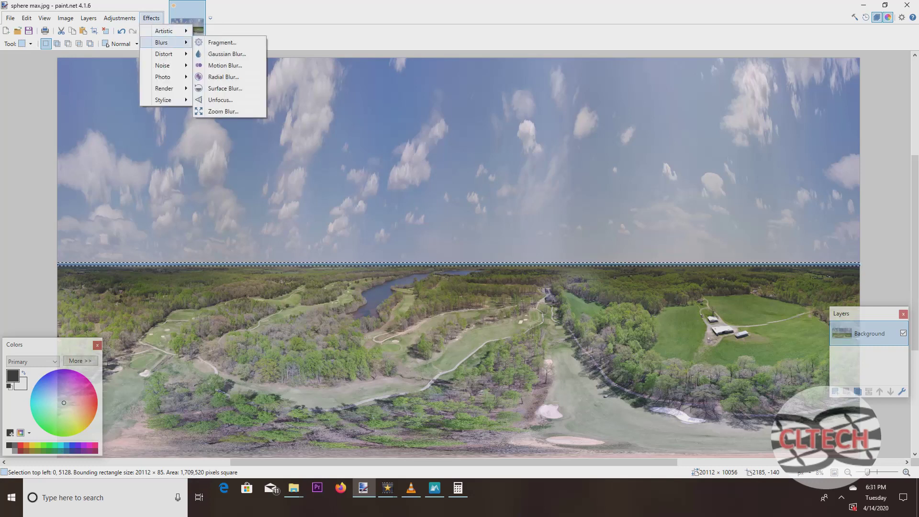
pyautogui.click(227, 54)
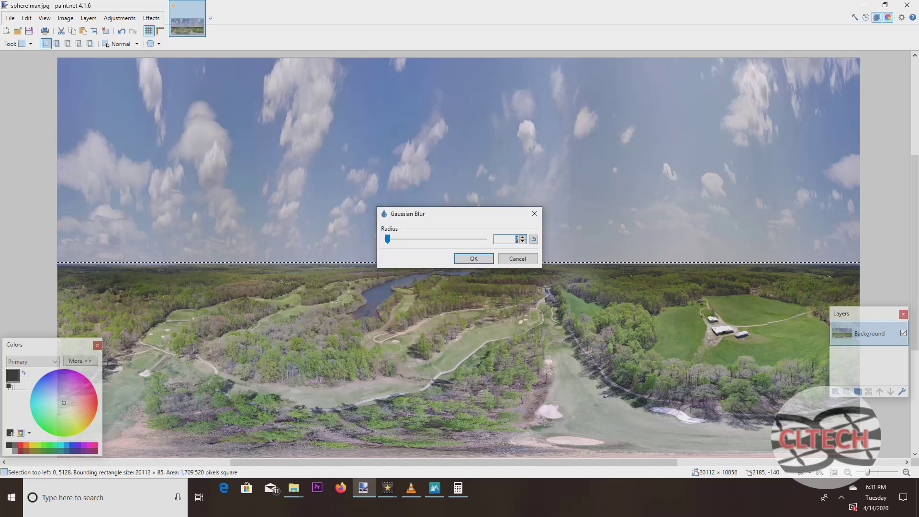
pyautogui.write('20')
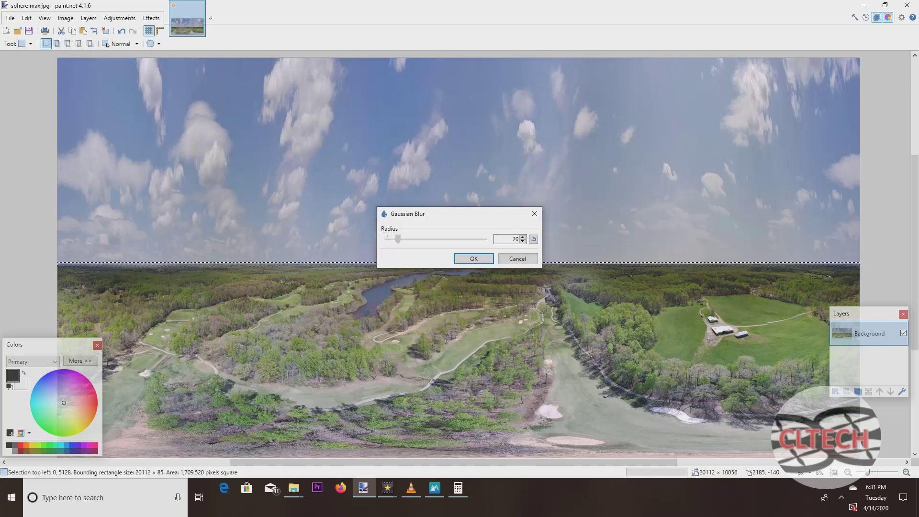
pyautogui.press('BackSpace')
pyautogui.press('BackSpace')
pyautogui.write('36')
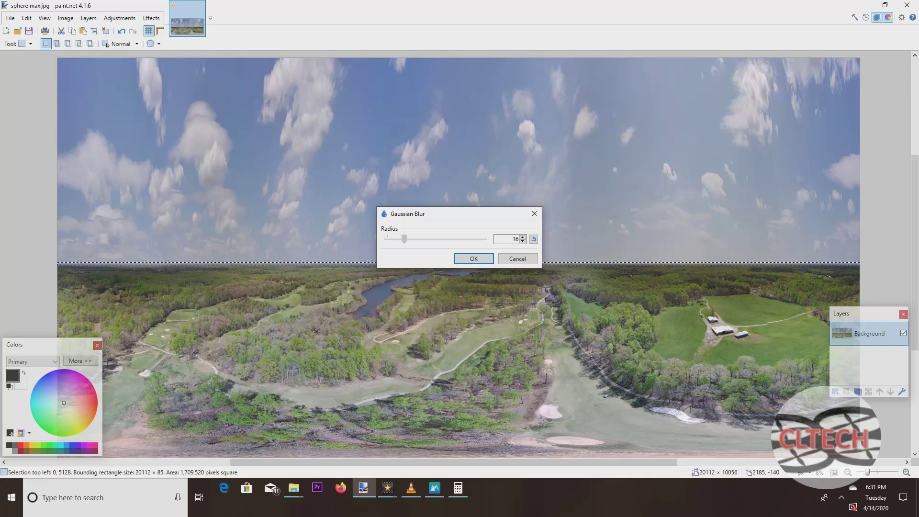
pyautogui.press('BackSpace')
pyautogui.press('BackSpace')
pyautogui.write('65')
pyautogui.press('Down')
pyautogui.press('Down')
pyautogui.press('Down')
pyautogui.press('Down')
pyautogui.press('Down')
pyautogui.press('Down')
pyautogui.press('Down')
pyautogui.press('Down')
pyautogui.press('Down')
pyautogui.press('Down')
pyautogui.press('Down')
pyautogui.press('Down')
pyautogui.press('Down')
pyautogui.press('Down')
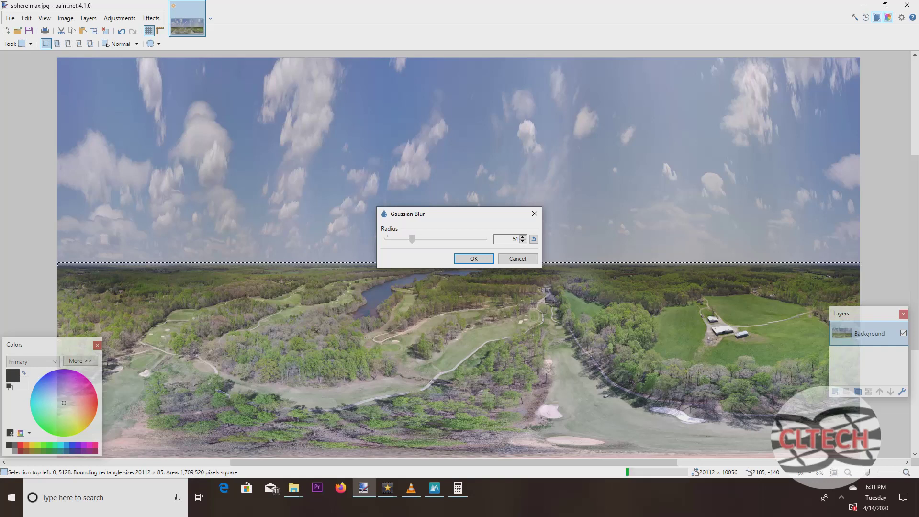
pyautogui.press('Return')
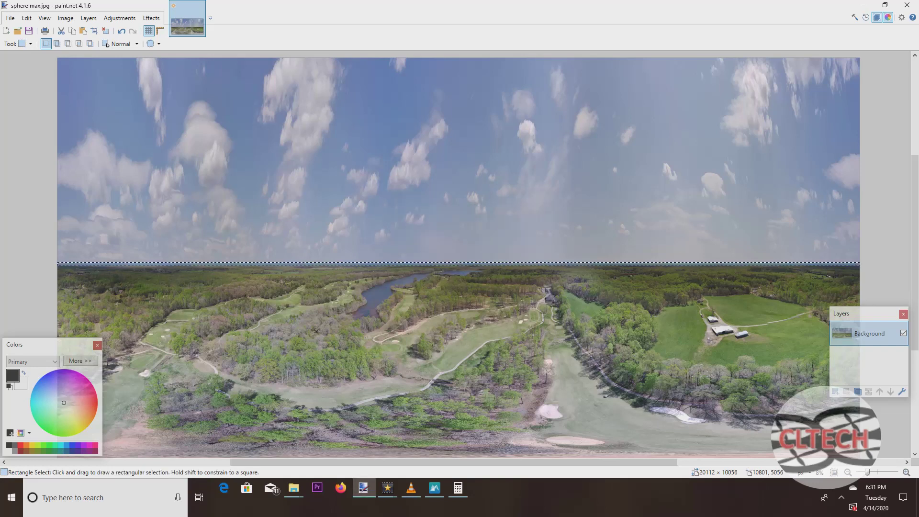
pyautogui.hotkey('ctrl', 'd')
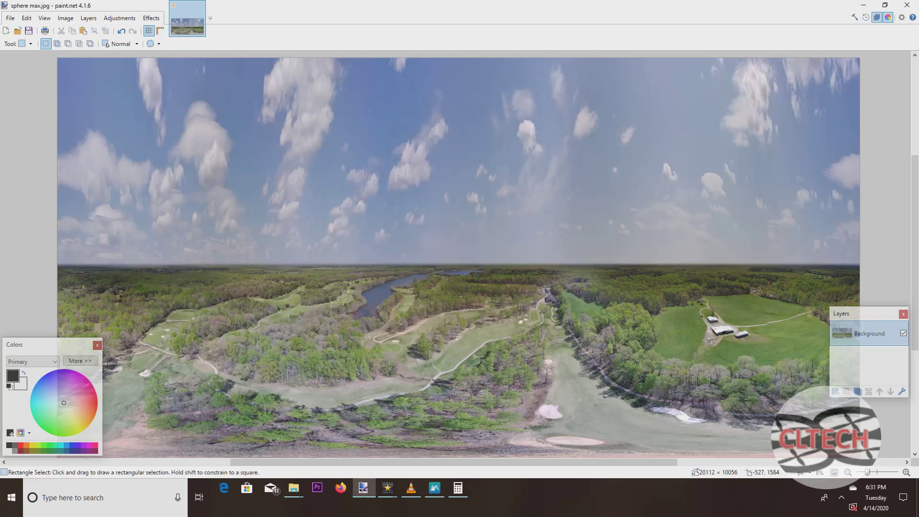
# Save the image as sphere max.jpg at JPEG quality 100, replacing the existing file in the sphere folder.
pyautogui.click(10, 18)
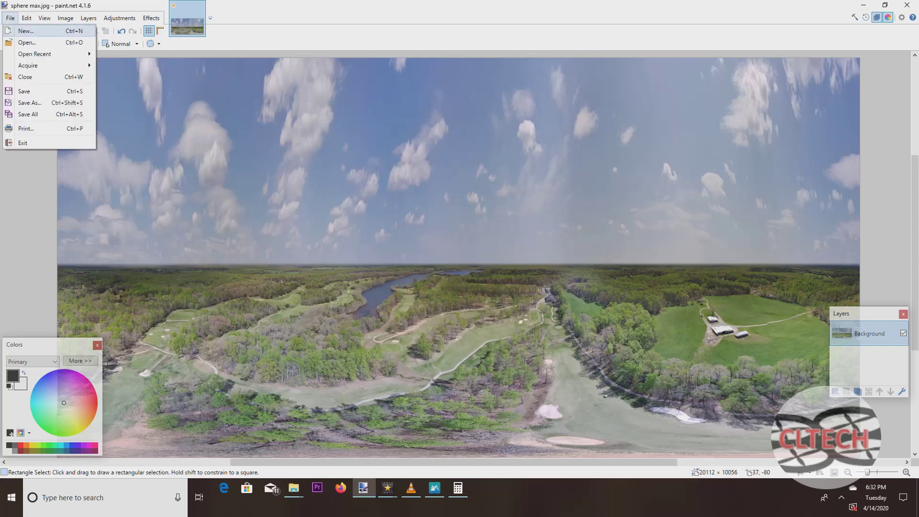
pyautogui.click(30, 102)
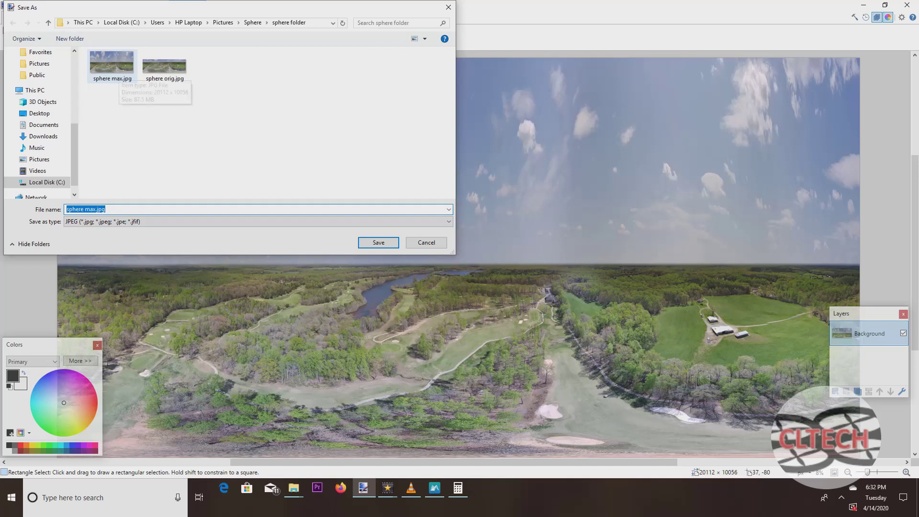
pyautogui.click(112, 66)
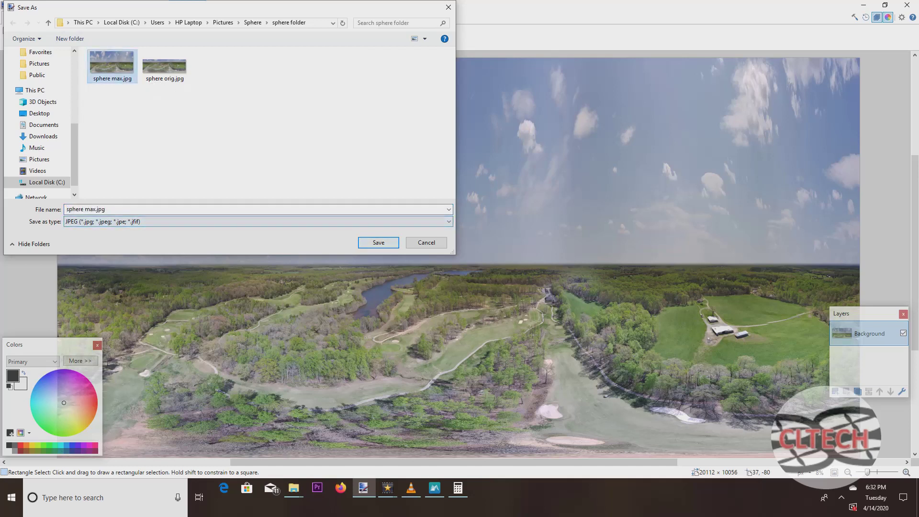
pyautogui.press('Return')
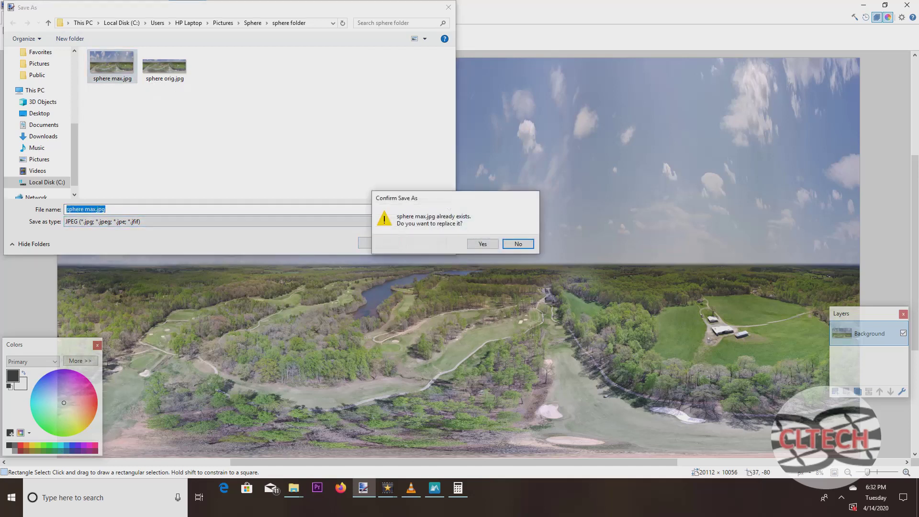
pyautogui.press('Left')
pyautogui.press('Return')
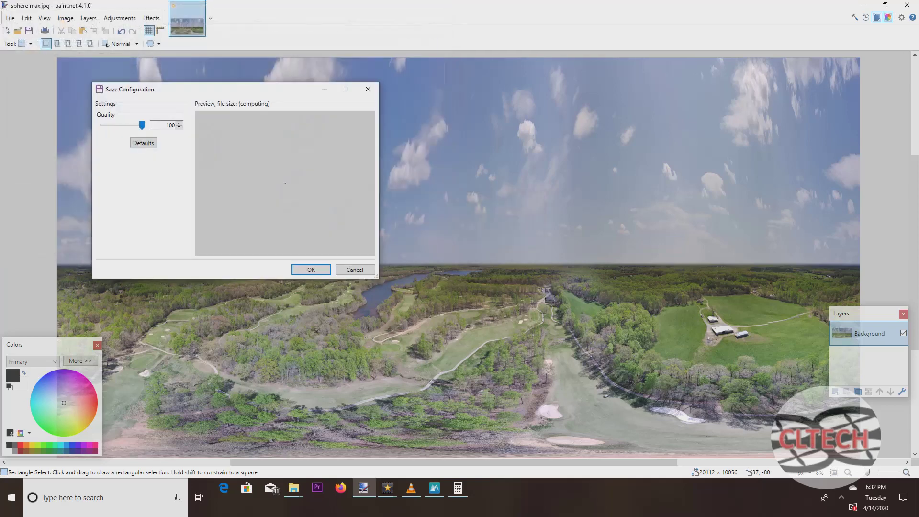
pyautogui.press('Return')
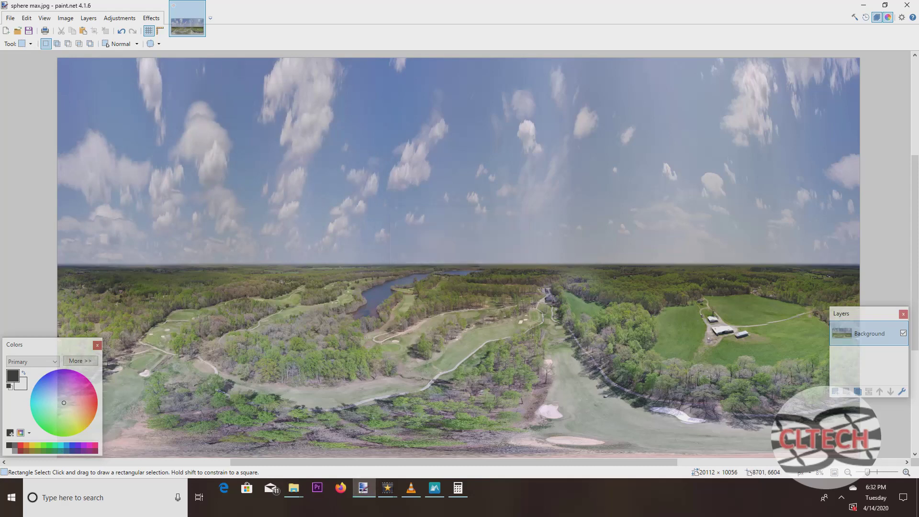
# Switch to the sphere folder in File Explorer, open sphere max.jpg with RICOH THETA and maximize the viewer.
pyautogui.click(294, 488)
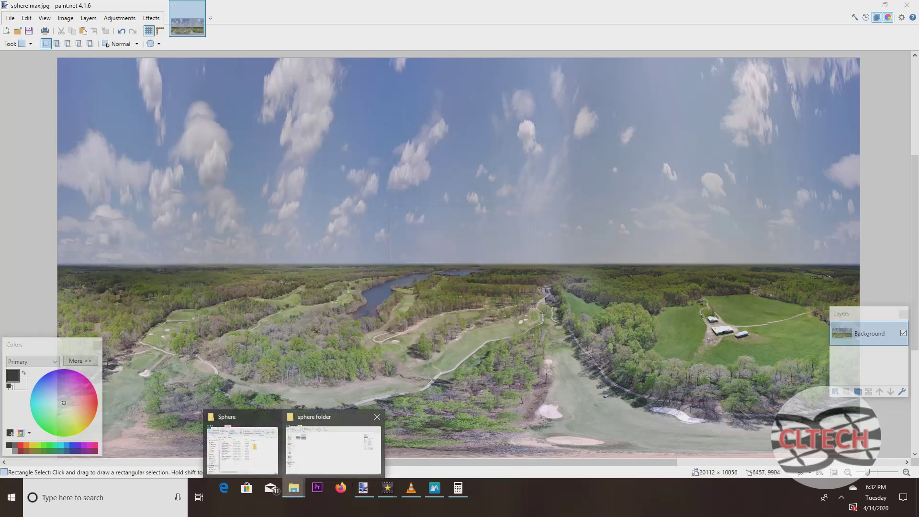
pyautogui.click(334, 450)
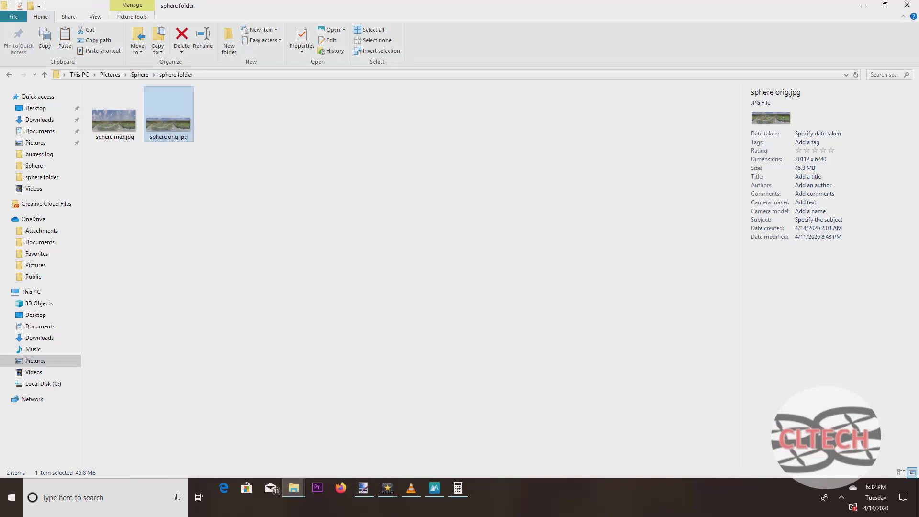
pyautogui.click(114, 122)
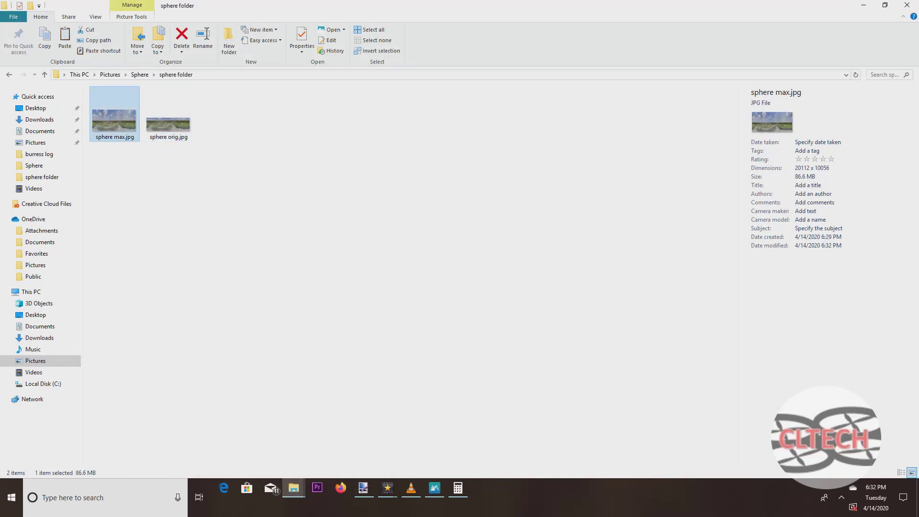
pyautogui.rightClick(115, 96)
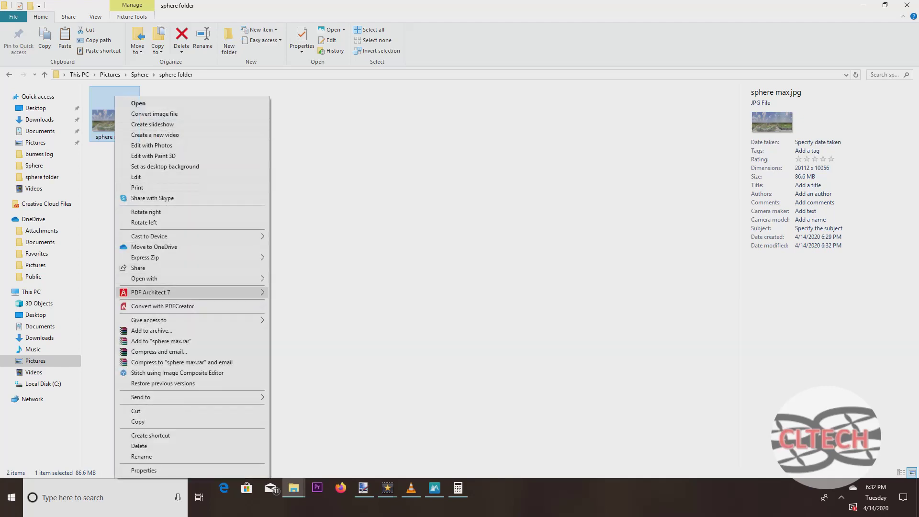
pyautogui.moveTo(201, 278)
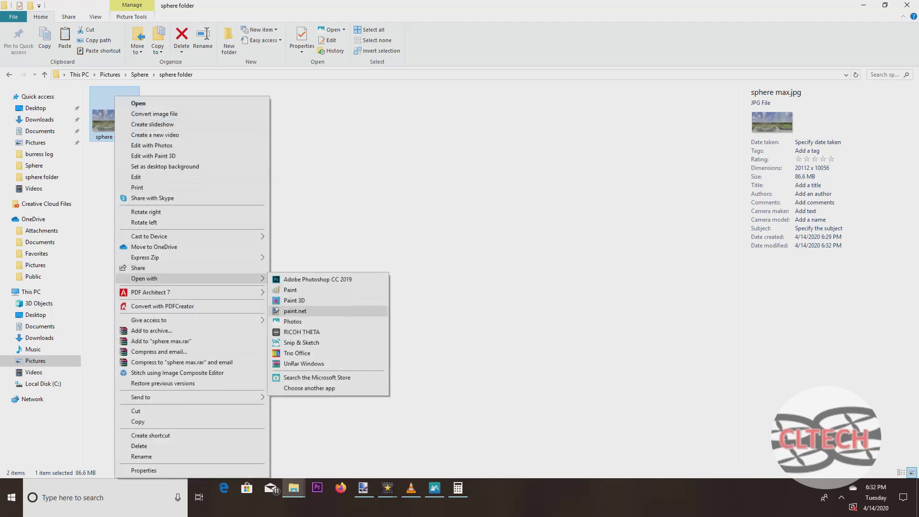
pyautogui.click(302, 331)
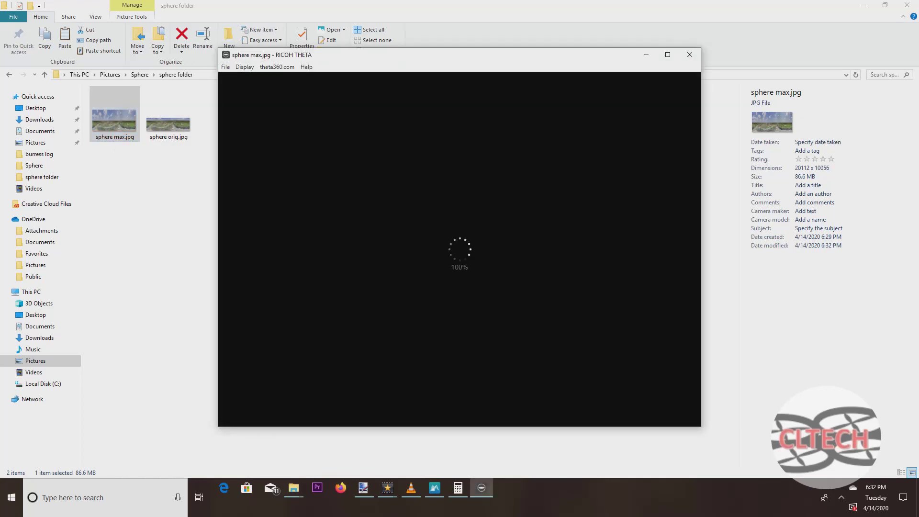
pyautogui.click(668, 55)
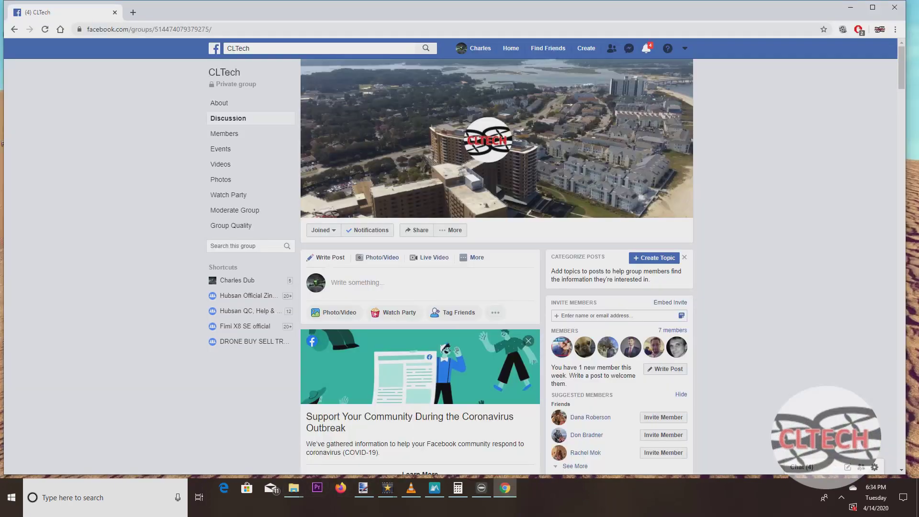
# Add the finished panorama photo to a new post in the CLTech Facebook group.
pyautogui.click(334, 312)
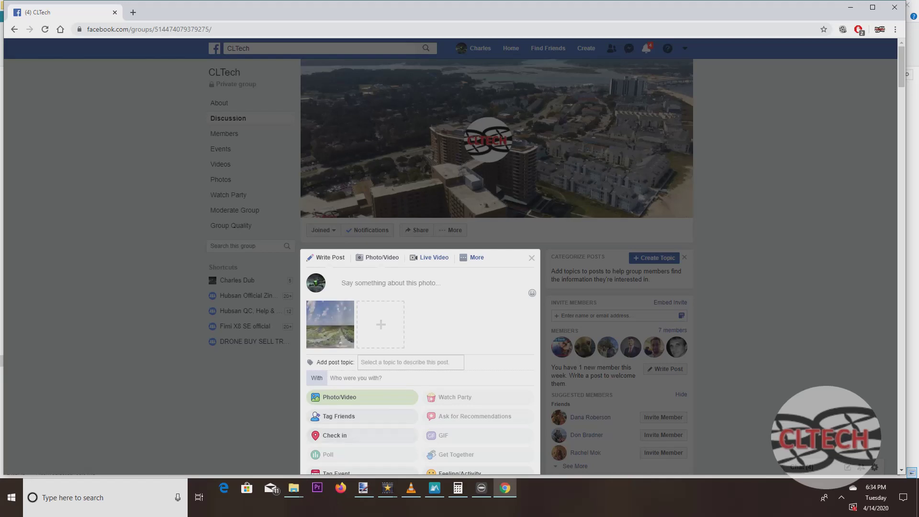
# Switch to the sphere folder in File Explorer and try to edit the camera maker in sphere max.jpg's detailed properties.
pyautogui.moveTo(293, 488)
pyautogui.click(335, 443)
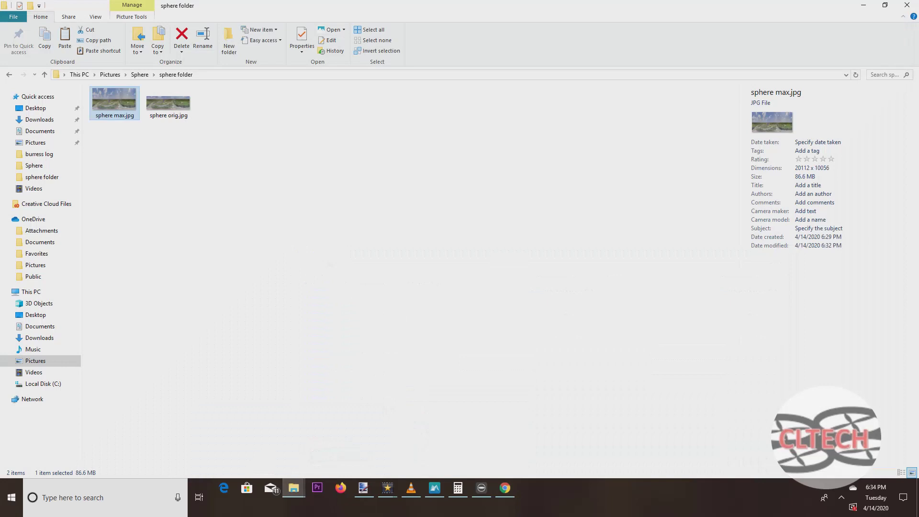
pyautogui.rightClick(117, 96)
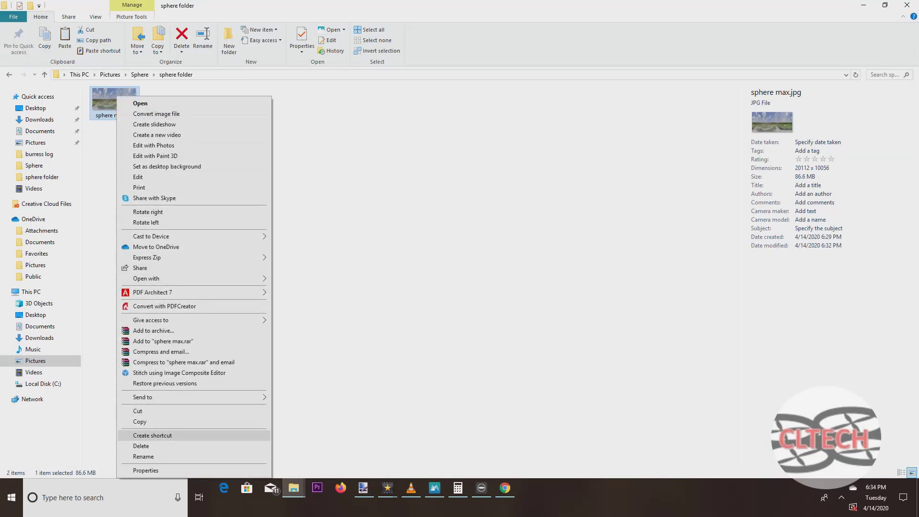
pyautogui.click(145, 470)
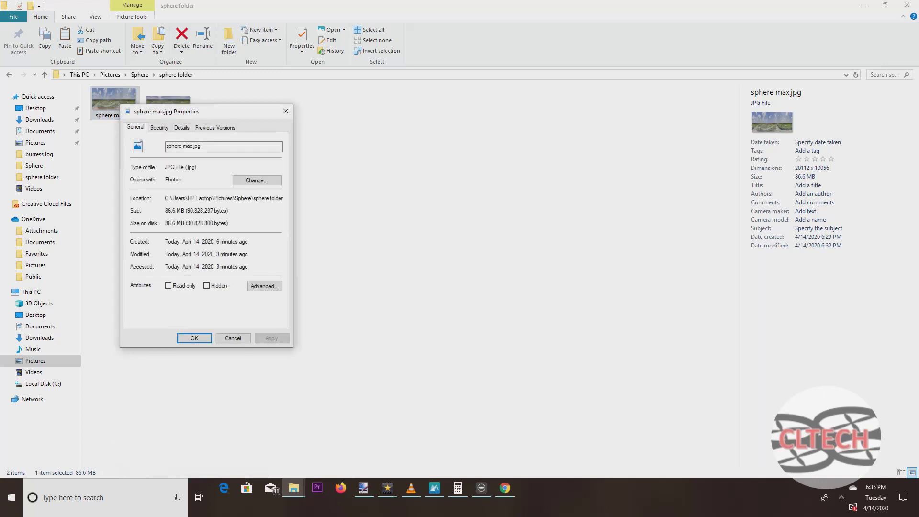
pyautogui.click(182, 127)
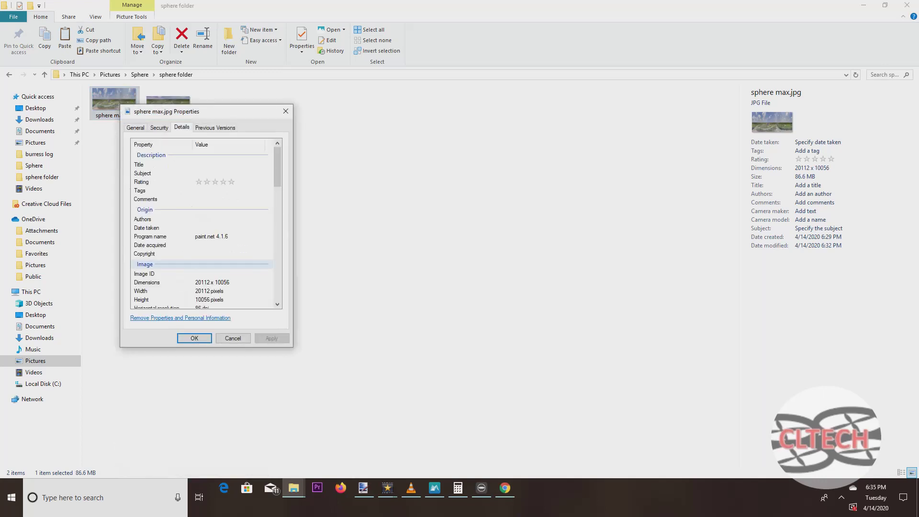
pyautogui.scroll(-6, 201, 263)
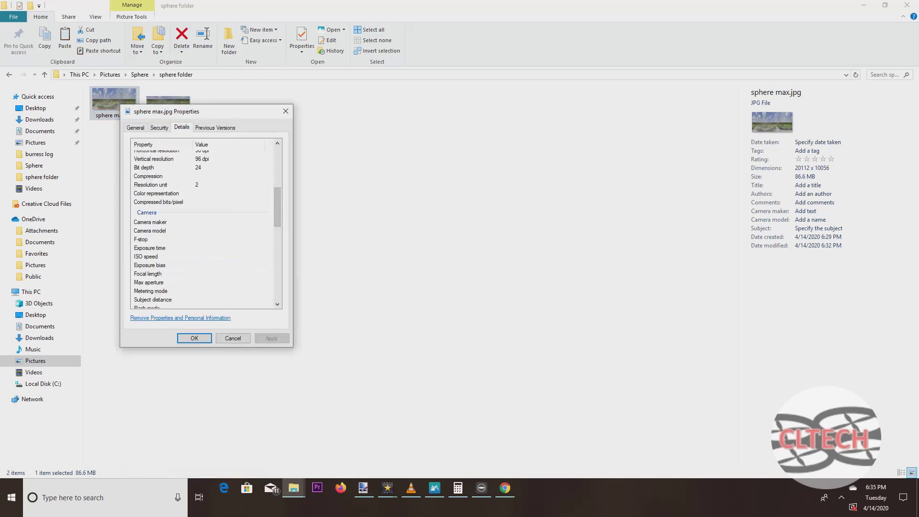
pyautogui.click(151, 222)
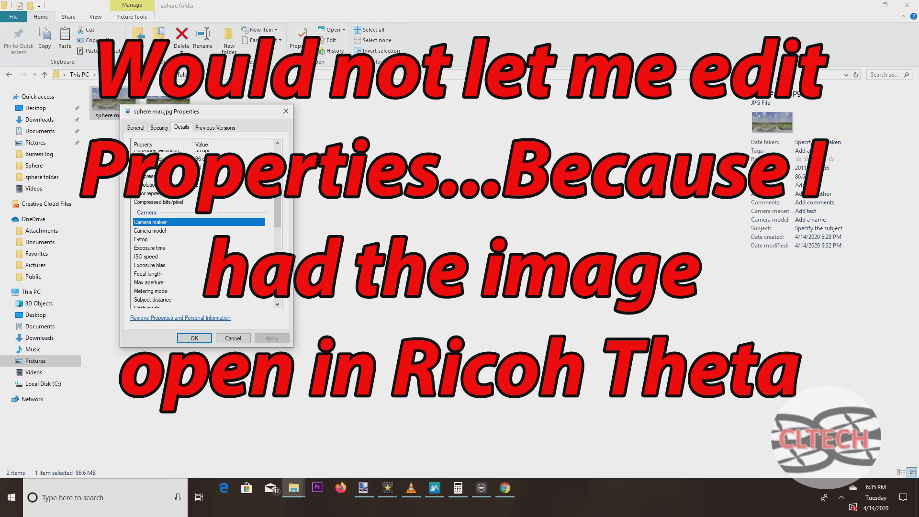
pyautogui.click(143, 239)
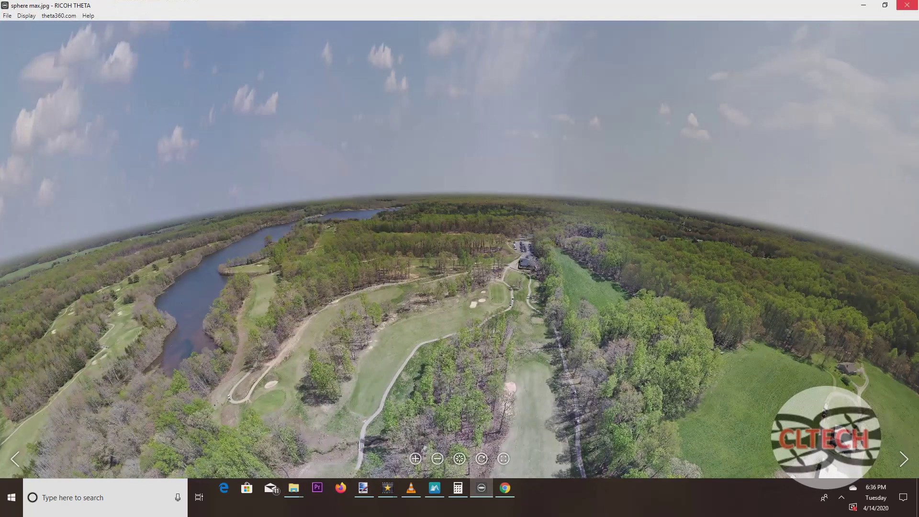
# Close the RICOH THETA viewer that has sphere max.jpg open.
pyautogui.click(907, 5)
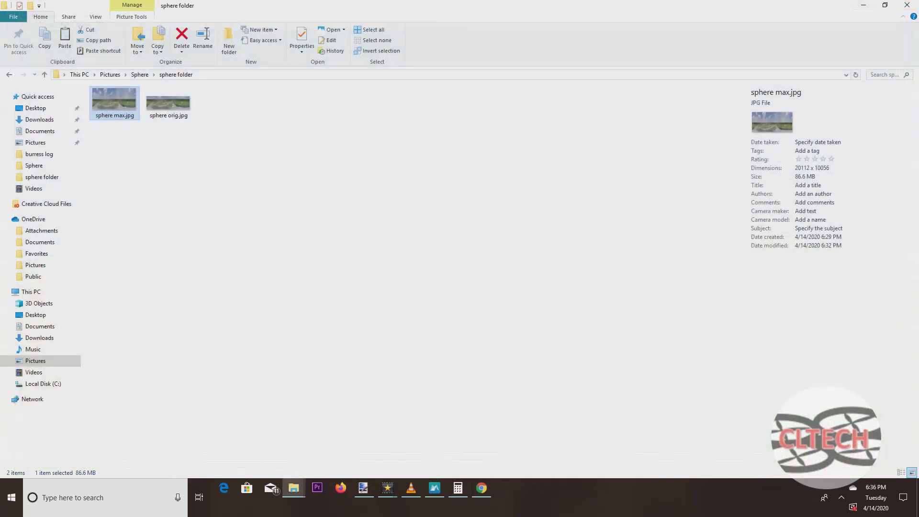
# Open the detailed properties of sphere max.jpg and set its camera maker to RICOH.
pyautogui.rightClick(121, 96)
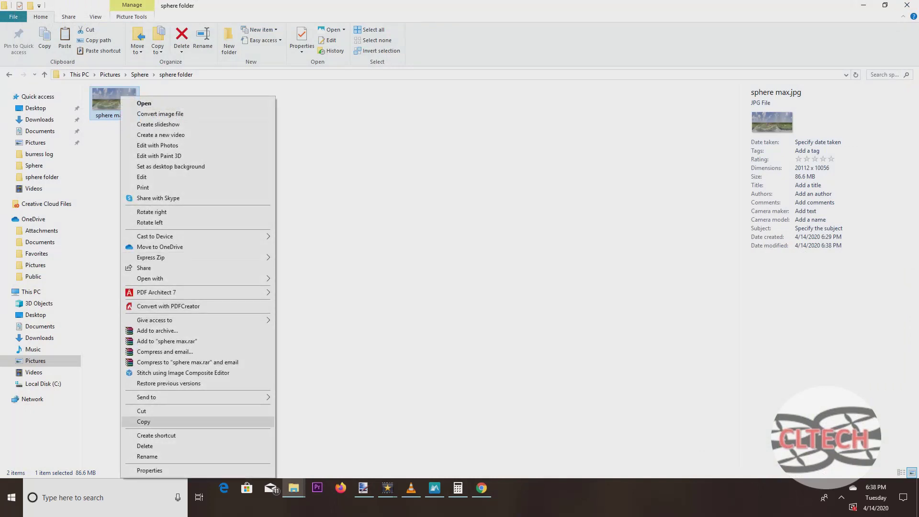
pyautogui.click(149, 470)
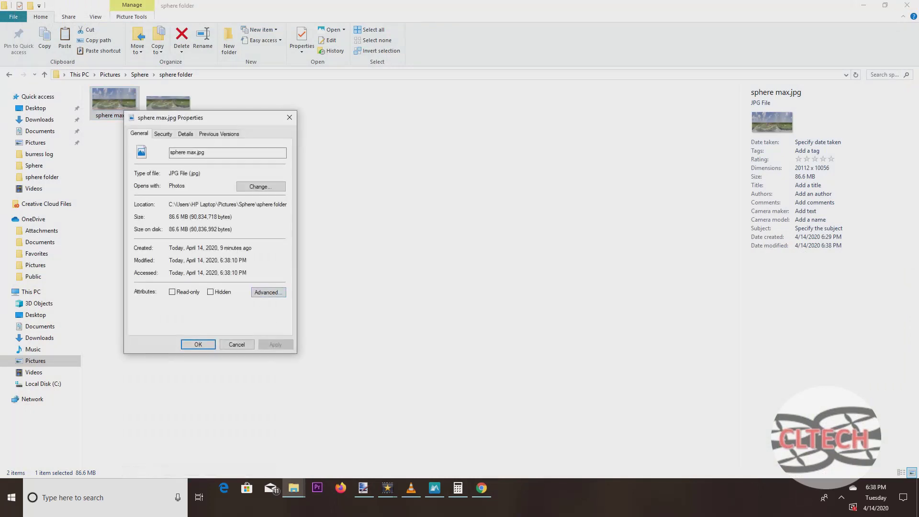
pyautogui.click(185, 133)
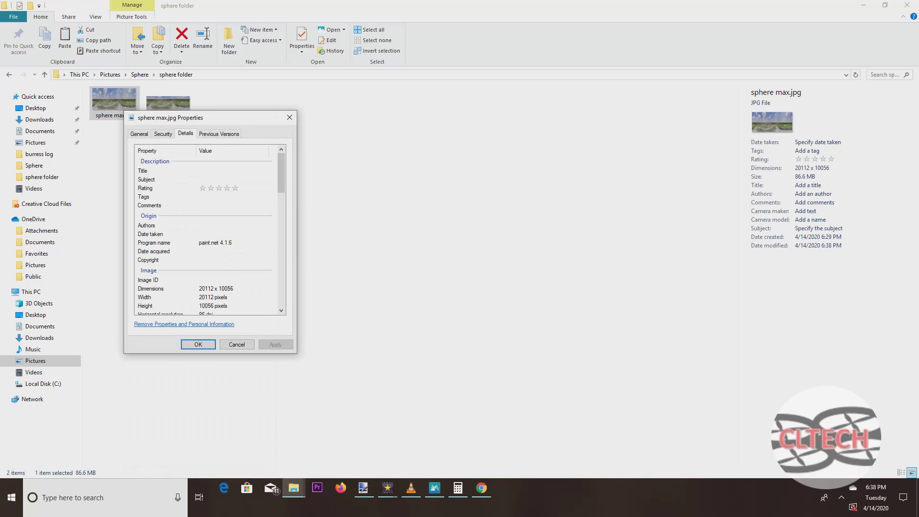
pyautogui.scroll(-6, 275, 174)
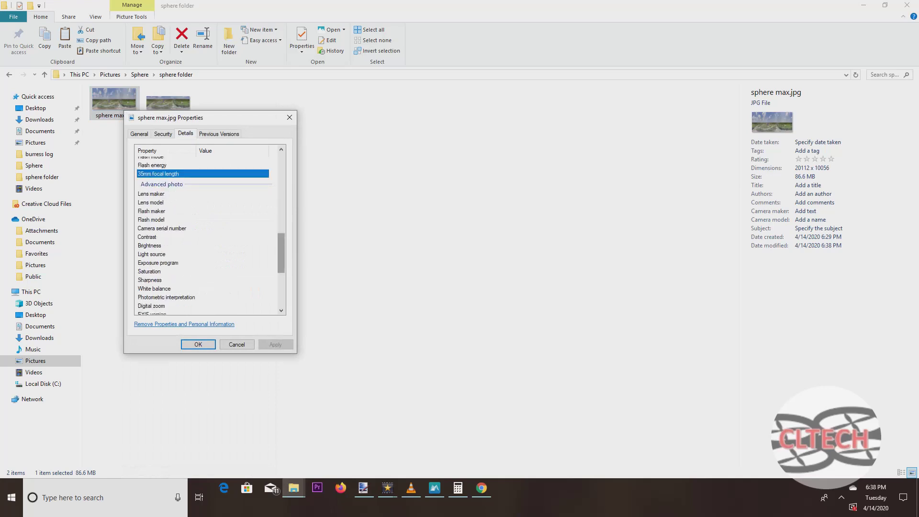
pyautogui.scroll(6, 210, 234)
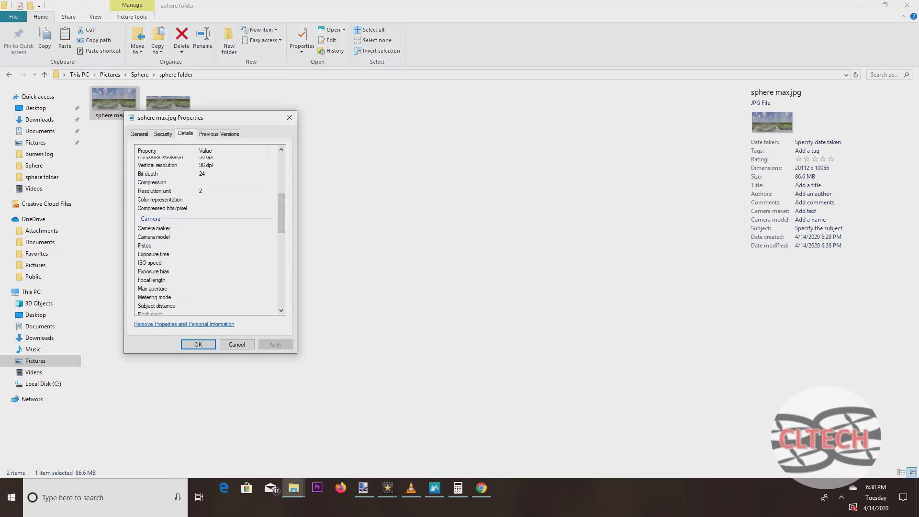
pyautogui.click(233, 228)
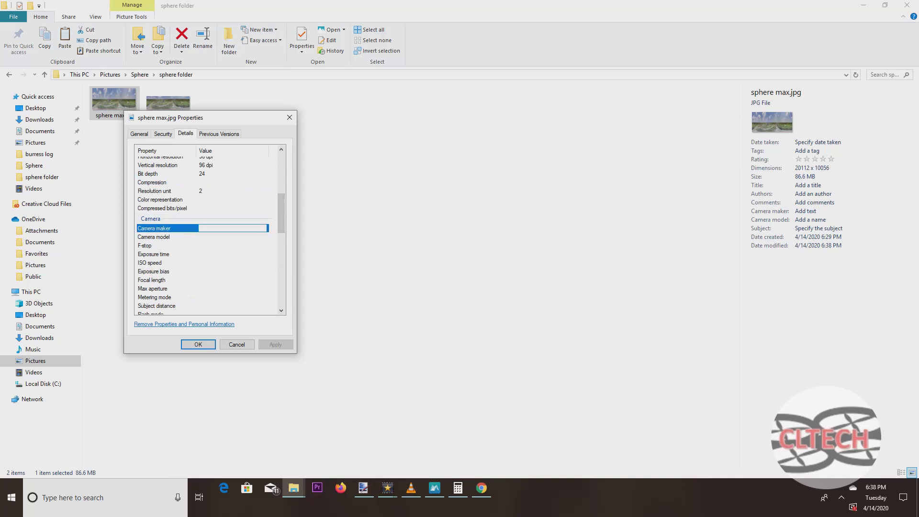
pyautogui.write('RICOH')
# Set the camera model of sphere max.jpg to RICOH THETA S, then apply the changes and close the properties.
pyautogui.press('Tab')
pyautogui.write('R')
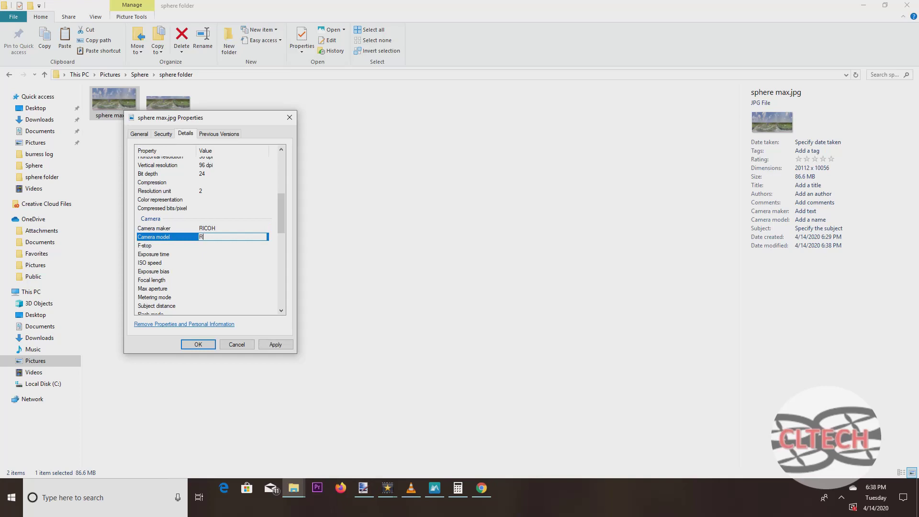
pyautogui.write('ICOH')
pyautogui.write(' THEA')
pyautogui.write('TA S')
pyautogui.click(275, 344)
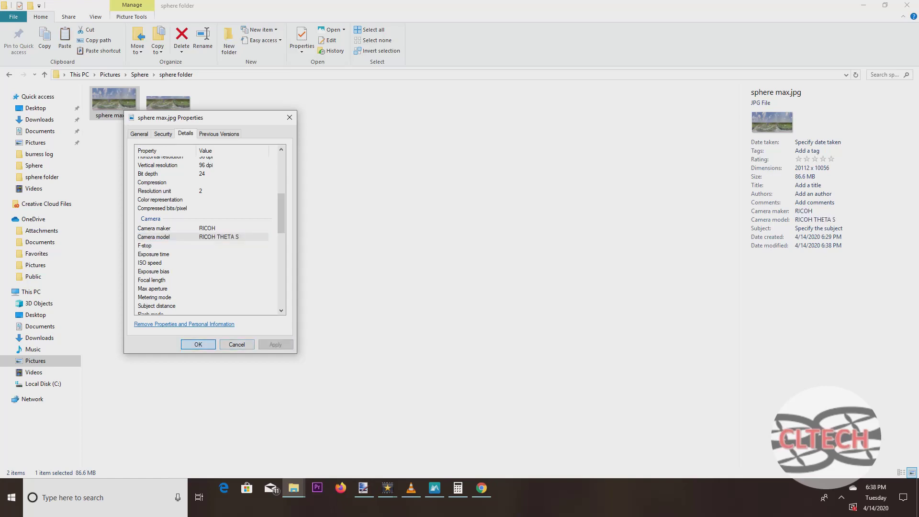
pyautogui.click(198, 344)
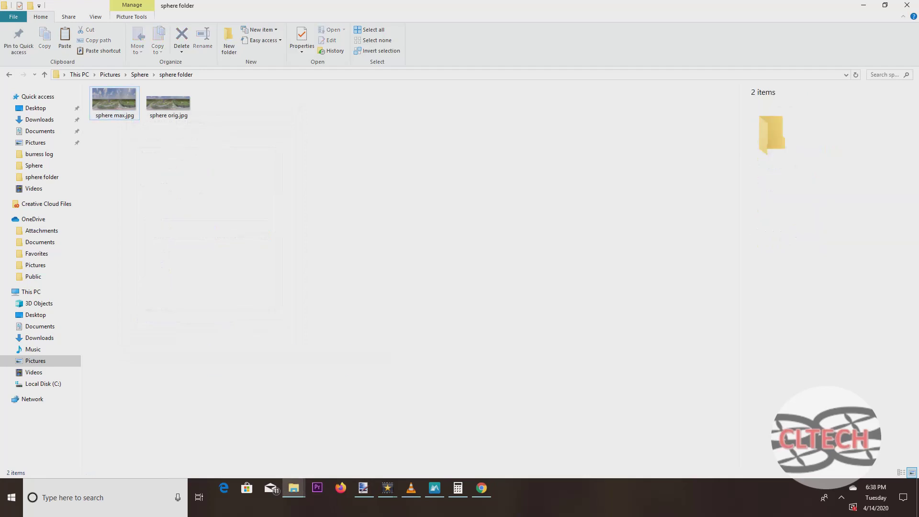
# Switch to Chrome and add sphere max.jpg to a new post in the CLTech Facebook group.
pyautogui.click(481, 487)
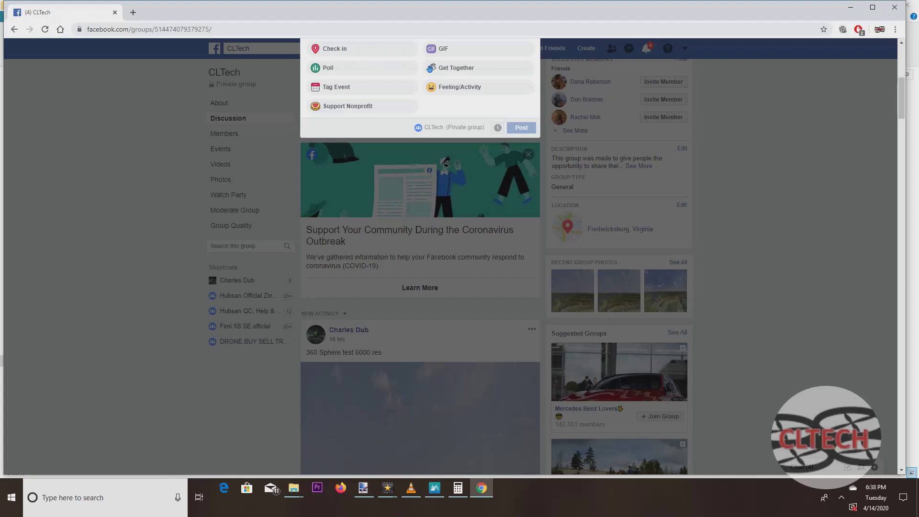
pyautogui.scroll(7, 497, 259)
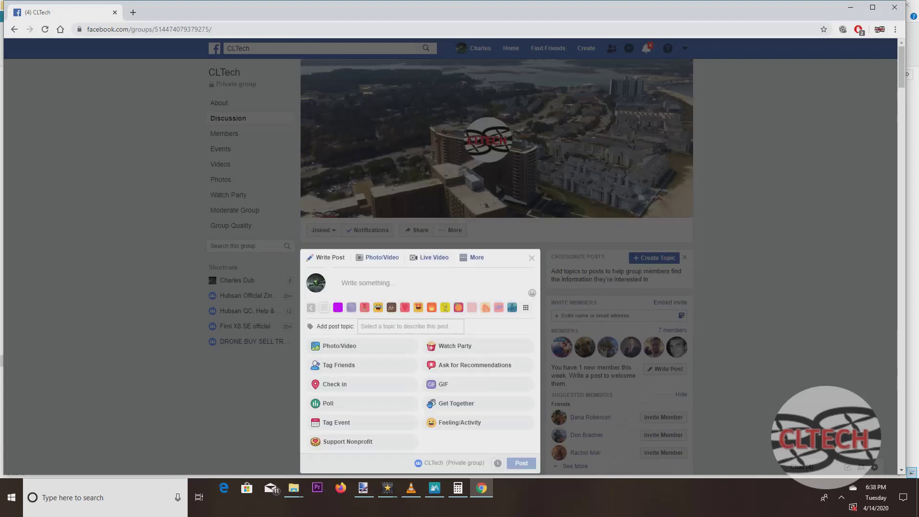
pyautogui.click(339, 346)
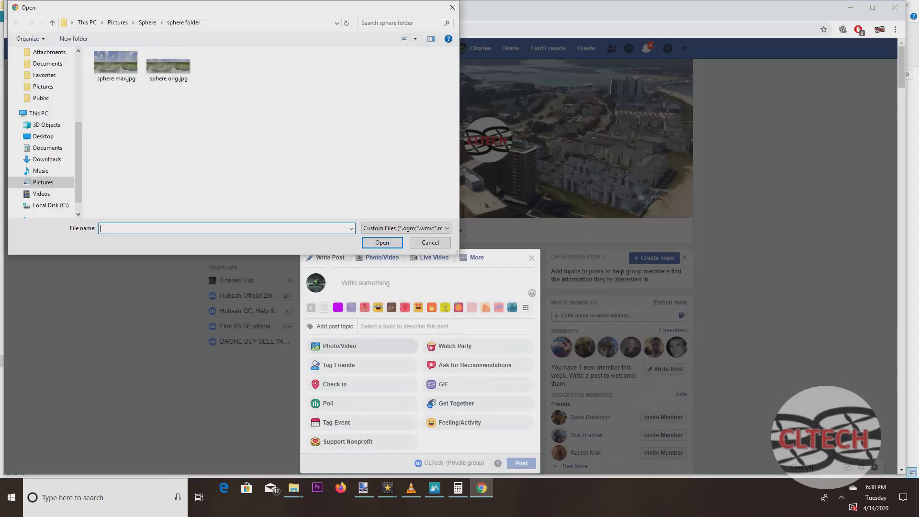
pyautogui.doubleClick(115, 63)
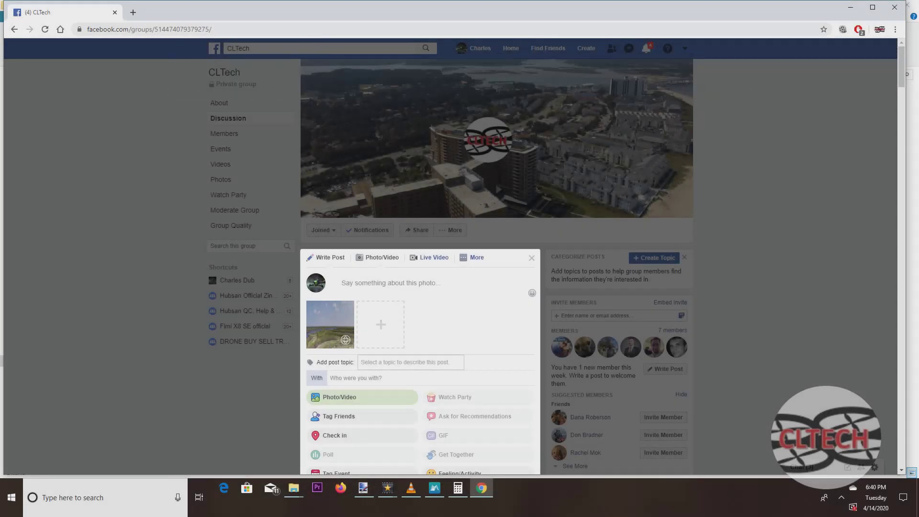
# Publish the post with the caption "360 sphere max test" and open its photo in the viewer.
pyautogui.click(342, 283)
pyautogui.write('360')
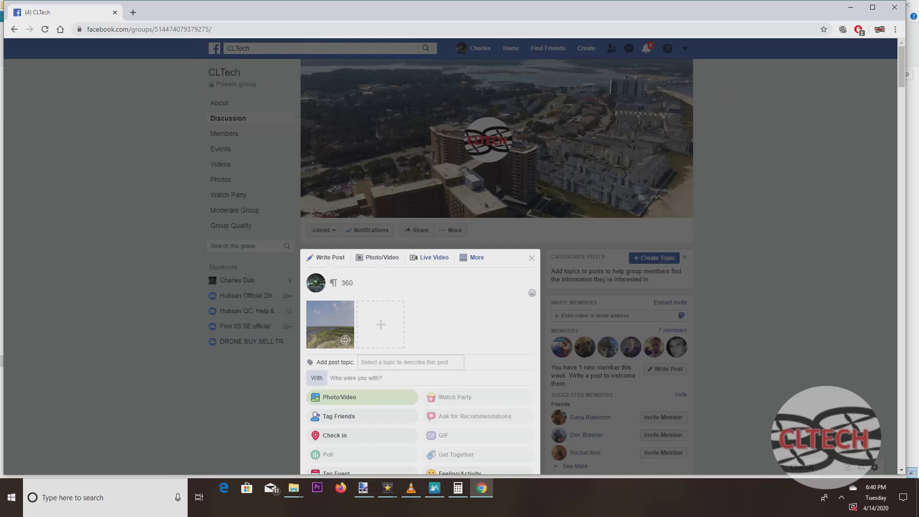
pyautogui.write(' sphere max test')
pyautogui.scroll(-8, 496, 256)
pyautogui.click(521, 133)
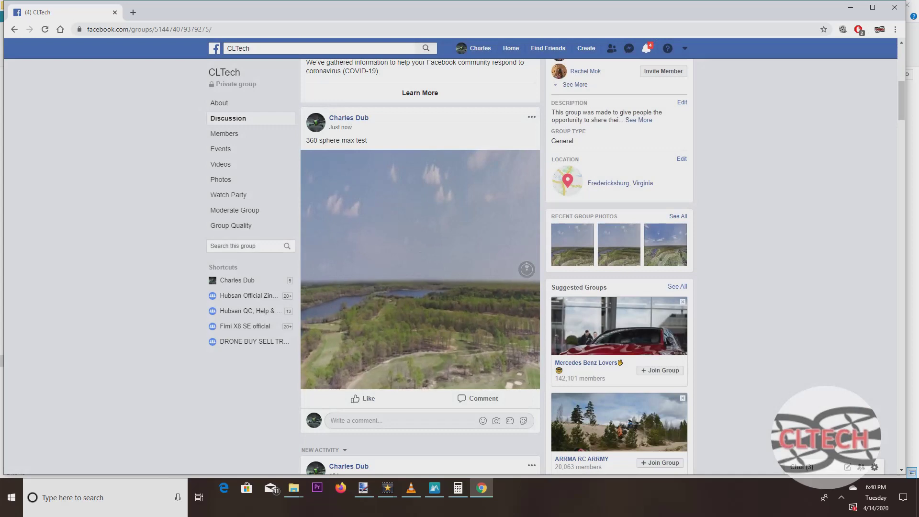
pyautogui.click(421, 268)
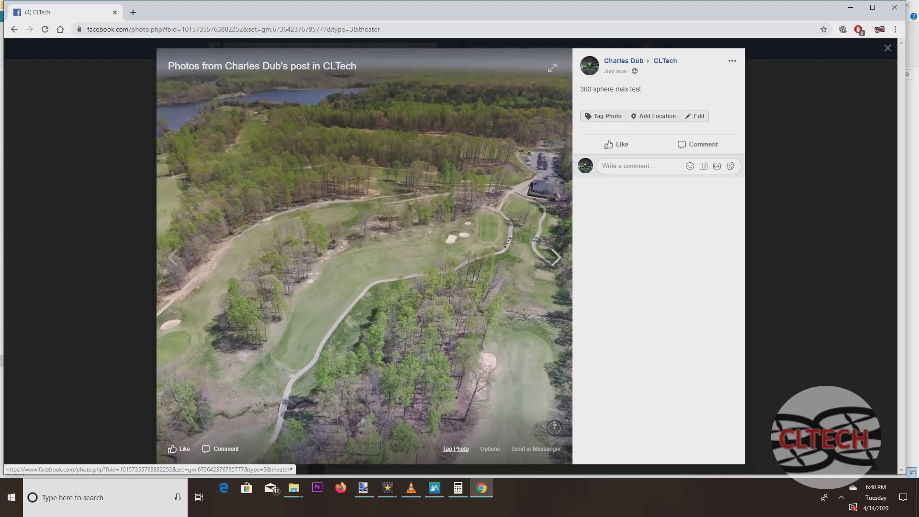
# Switch to paint.net and resize the sphere max.jpg image to 6000 pixels wide, maintaining the aspect ratio.
pyautogui.hotkey('alt', 'Tab')
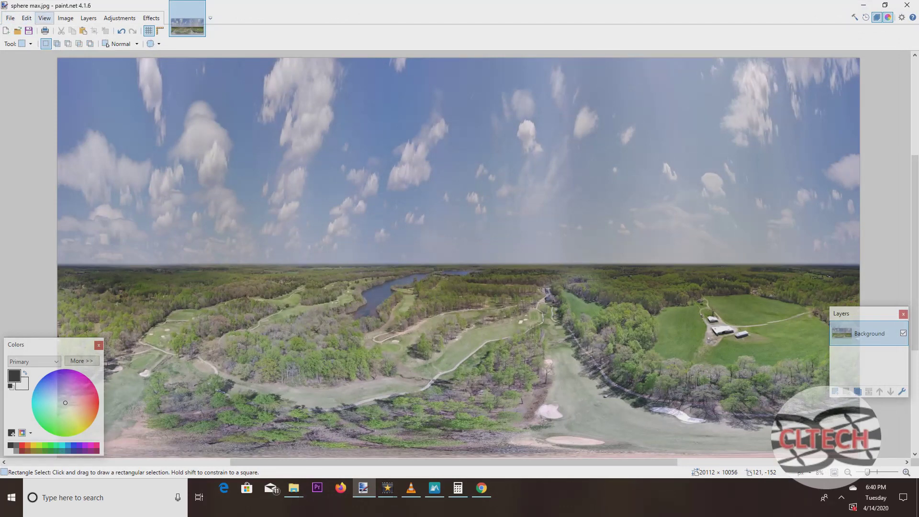
pyautogui.click(66, 18)
pyautogui.click(80, 42)
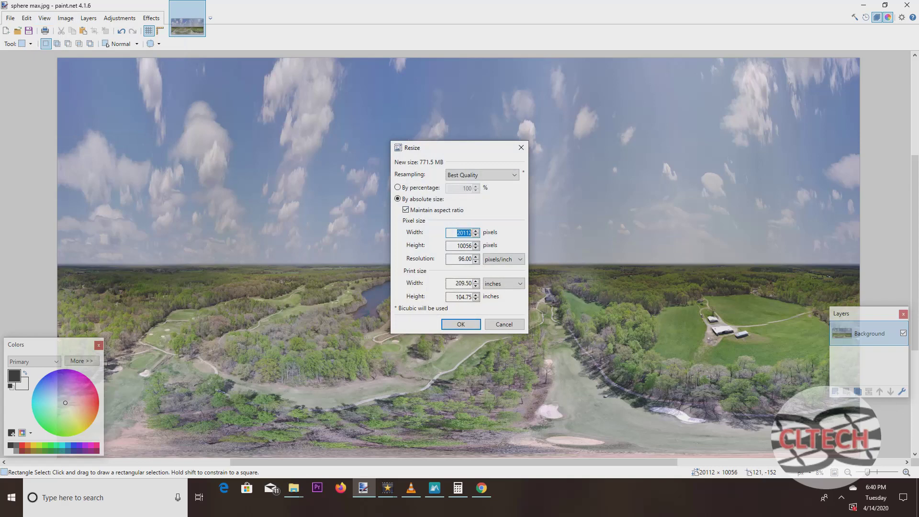
pyautogui.write('6000')
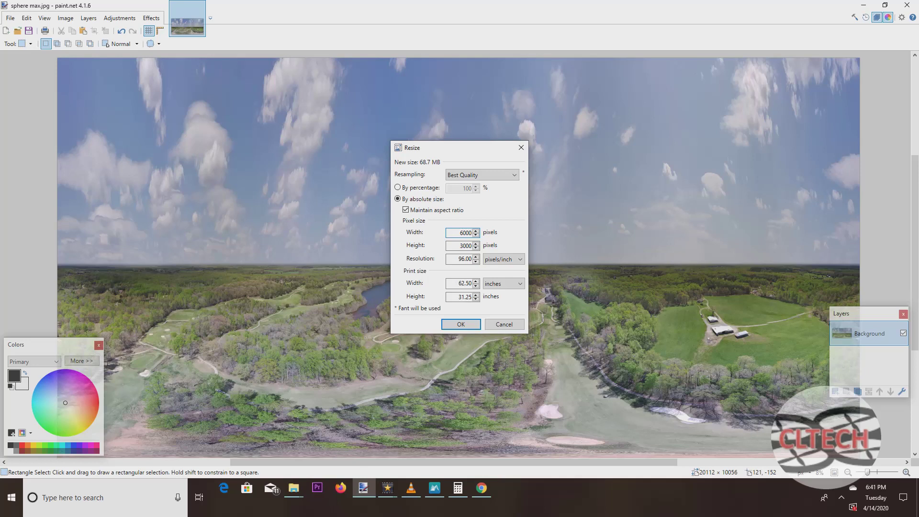
pyautogui.click(461, 324)
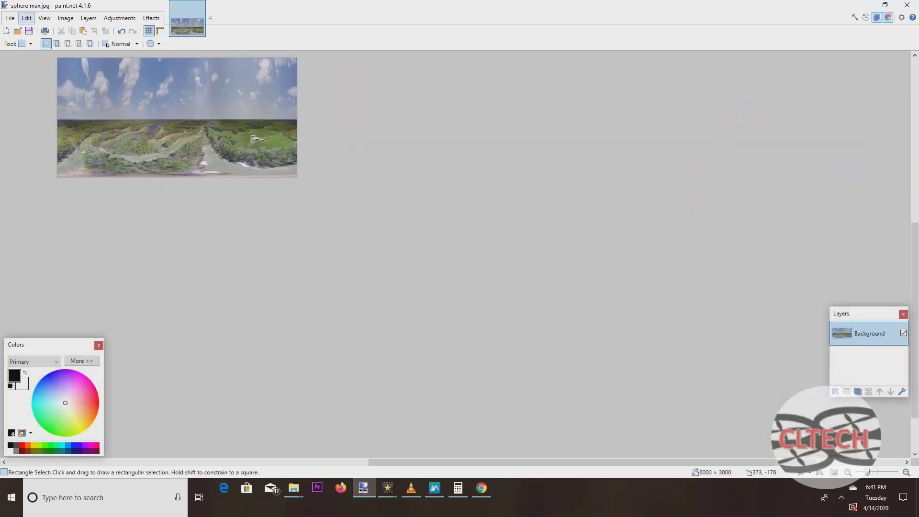
# Save the resized image as a new JPEG named sphere 6000.jpg in the sphere folder at quality 100.
pyautogui.click(11, 17)
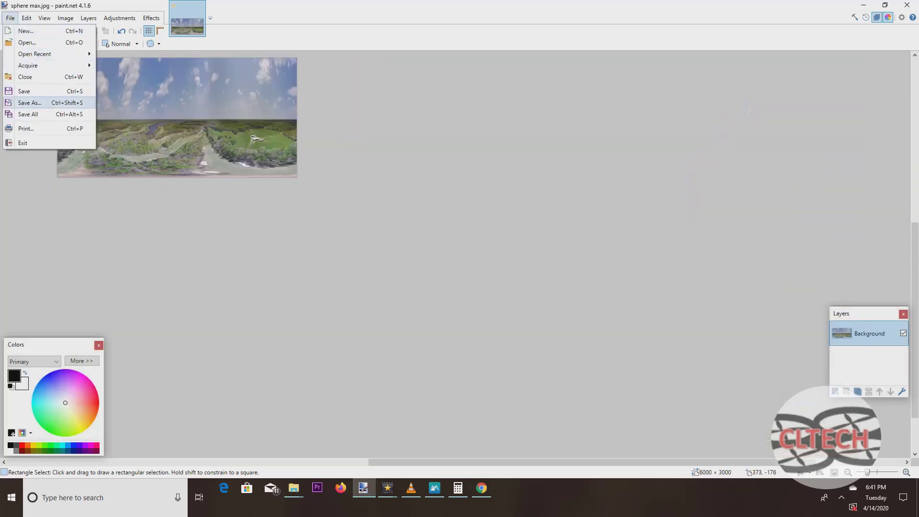
pyautogui.click(30, 102)
pyautogui.click(112, 66)
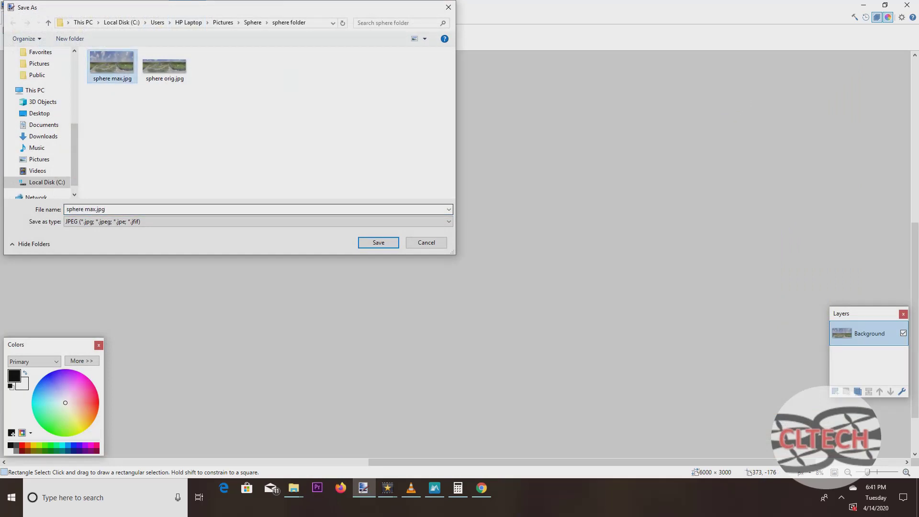
pyautogui.click(95, 209)
pyautogui.click(95, 210)
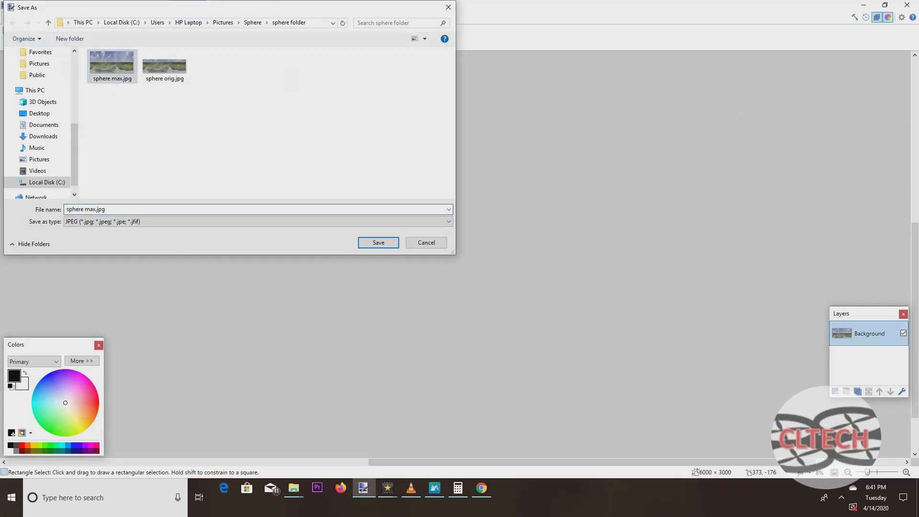
pyautogui.press('BackSpace')
pyautogui.press('BackSpace')
pyautogui.press('BackSpace')
pyautogui.write('6000')
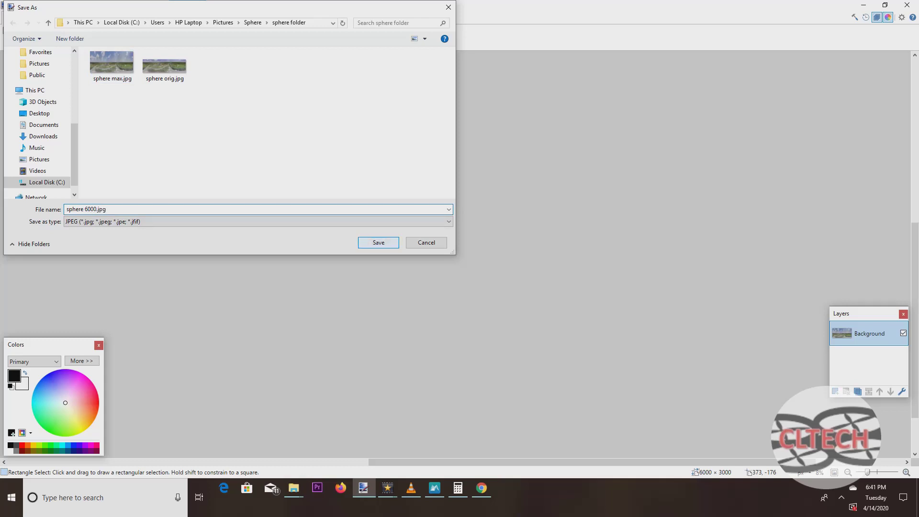
pyautogui.click(378, 242)
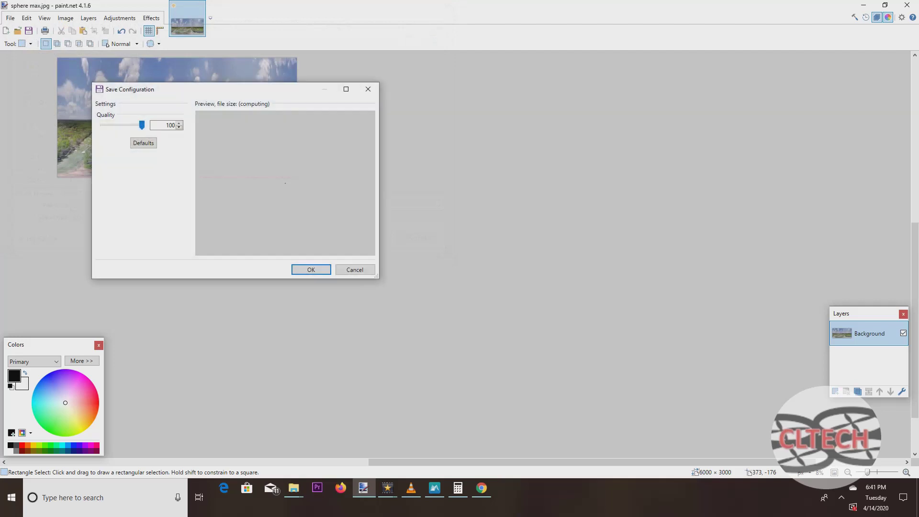
pyautogui.press('Return')
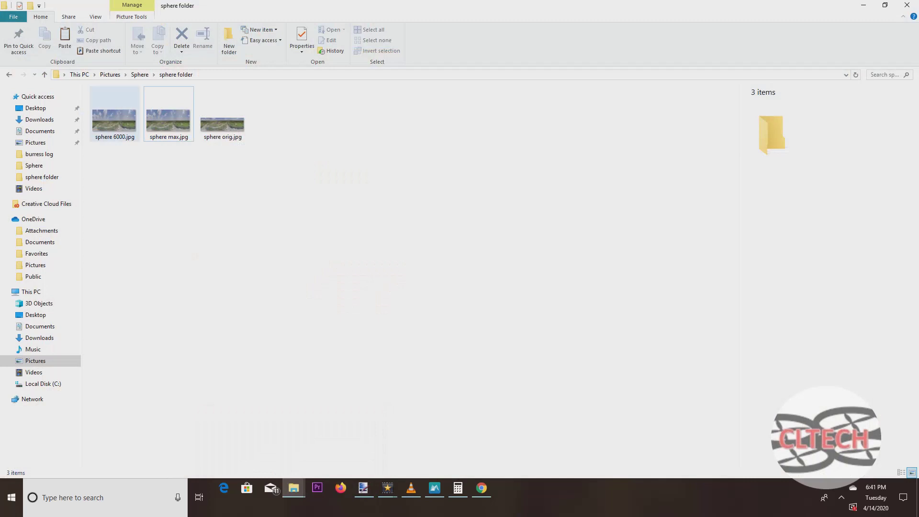
# Open the detailed properties of sphere 6000.jpg in File Explorer and set its camera maker to RICOH.
pyautogui.rightClick(112, 96)
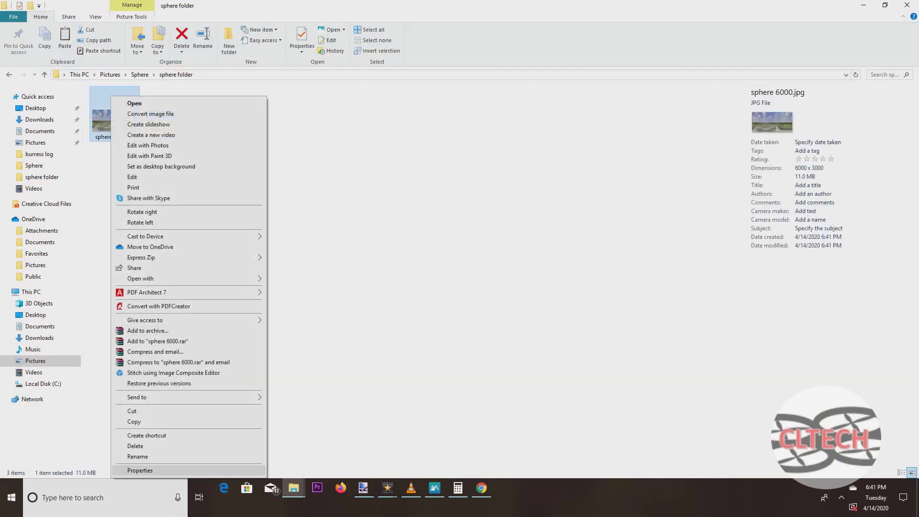
pyautogui.press('Return')
pyautogui.hotkey('ctrl', 'Tab')
pyautogui.hotkey('ctrl', 'Tab')
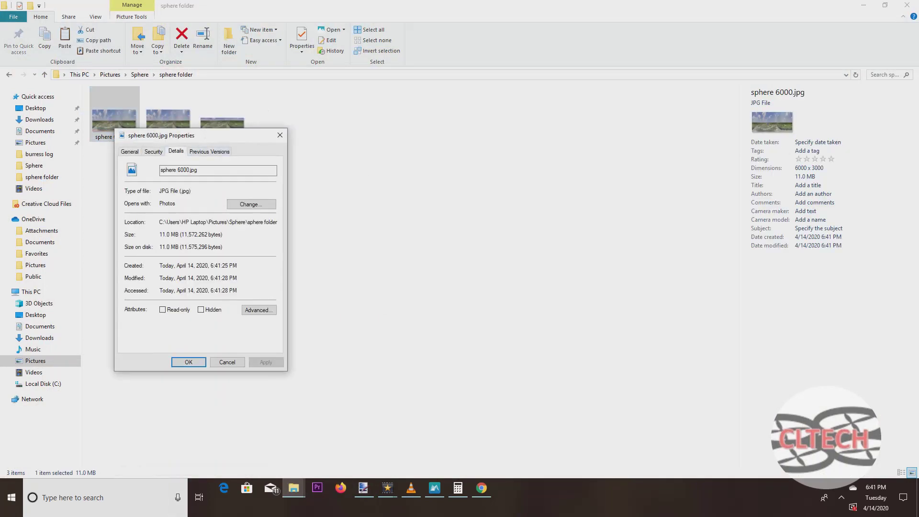
pyautogui.scroll(-5, 201, 249)
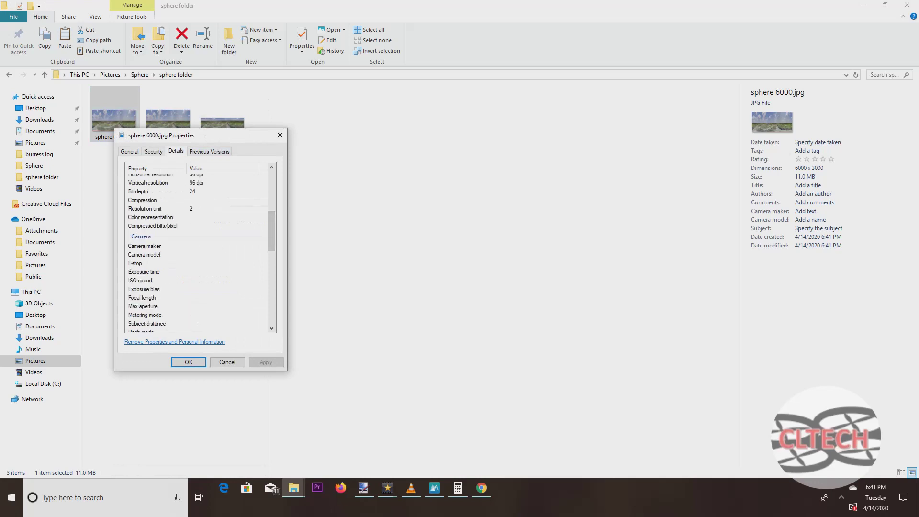
pyautogui.click(223, 246)
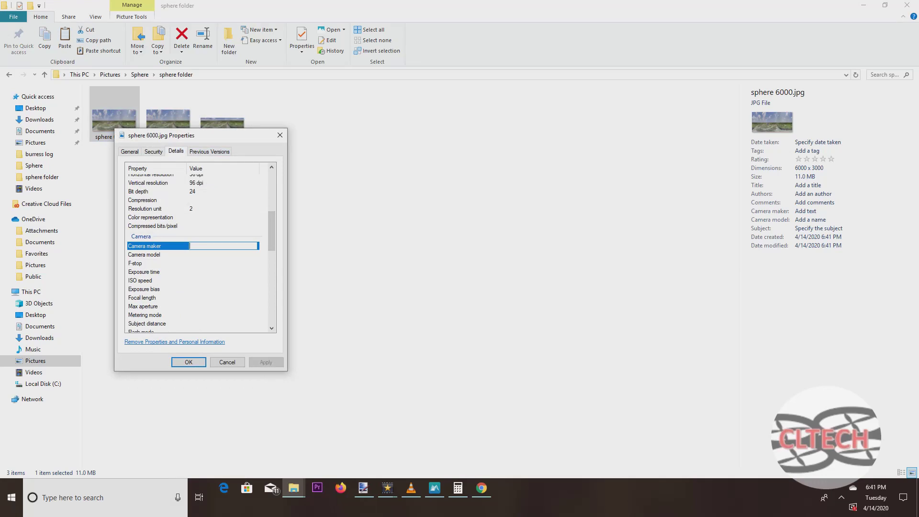
pyautogui.write('RICOH')
# Set the camera model of sphere 6000.jpg to RICOH THETA S and confirm the properties.
pyautogui.click(223, 254)
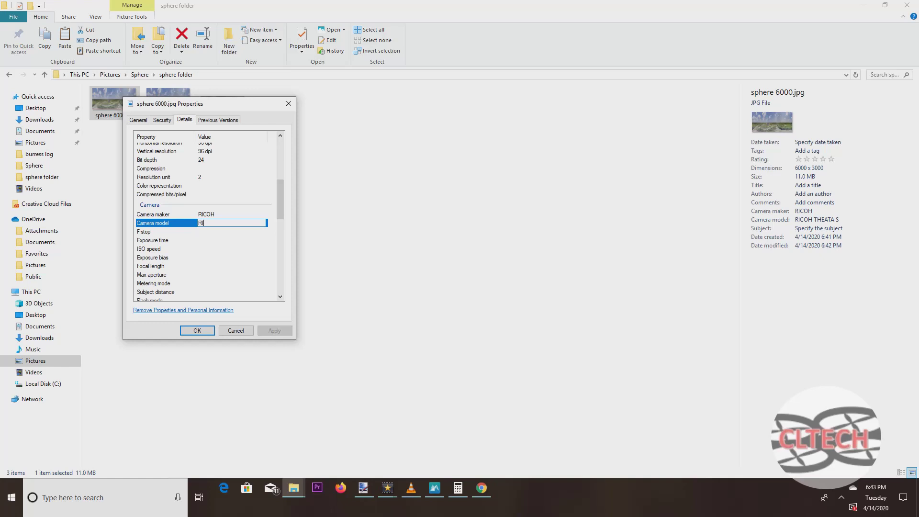
pyautogui.write('COH THETA S')
pyautogui.click(201, 257)
pyautogui.click(275, 331)
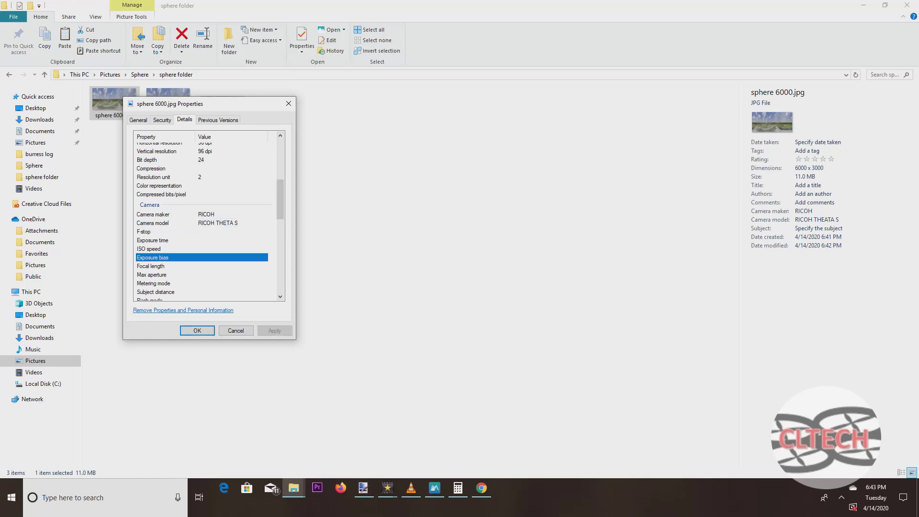
pyautogui.press('Return')
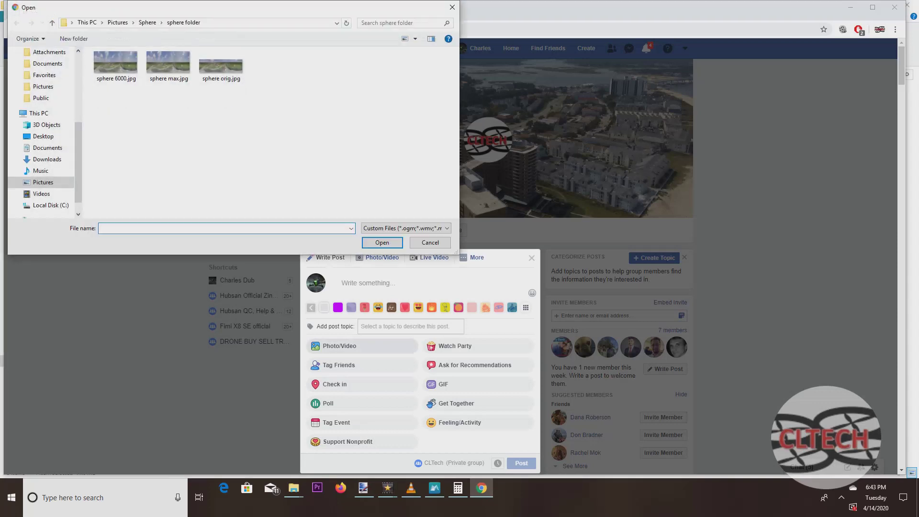
# Attach sphere 6000.jpg to the new group post and caption it "360 Sphere 6000 pixels".
pyautogui.doubleClick(116, 63)
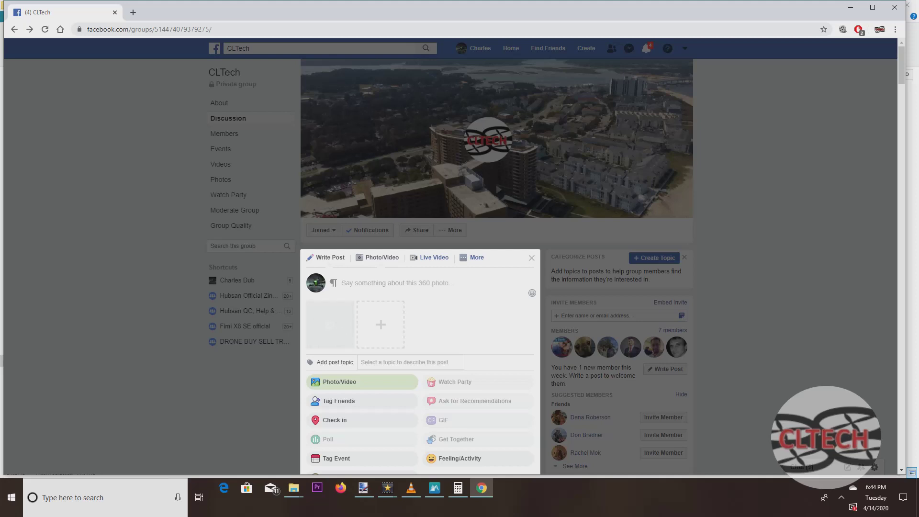
pyautogui.write('3')
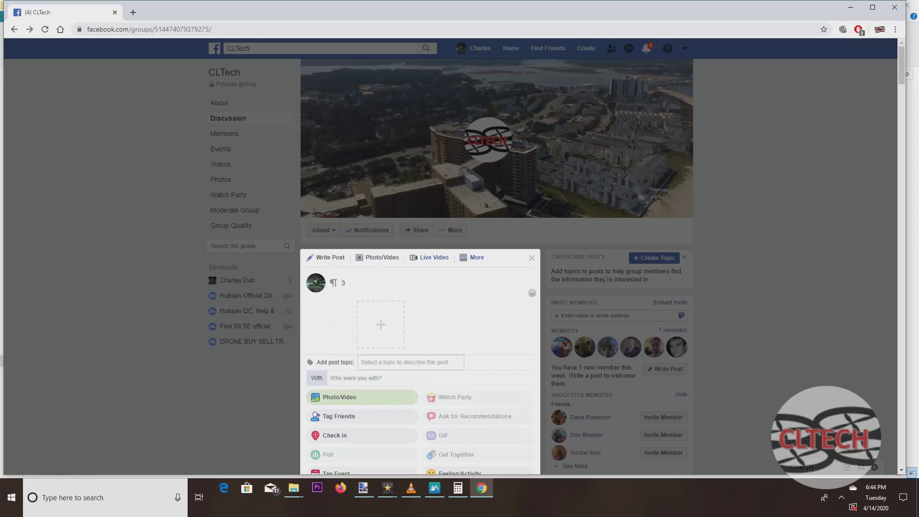
pyautogui.write('60 P')
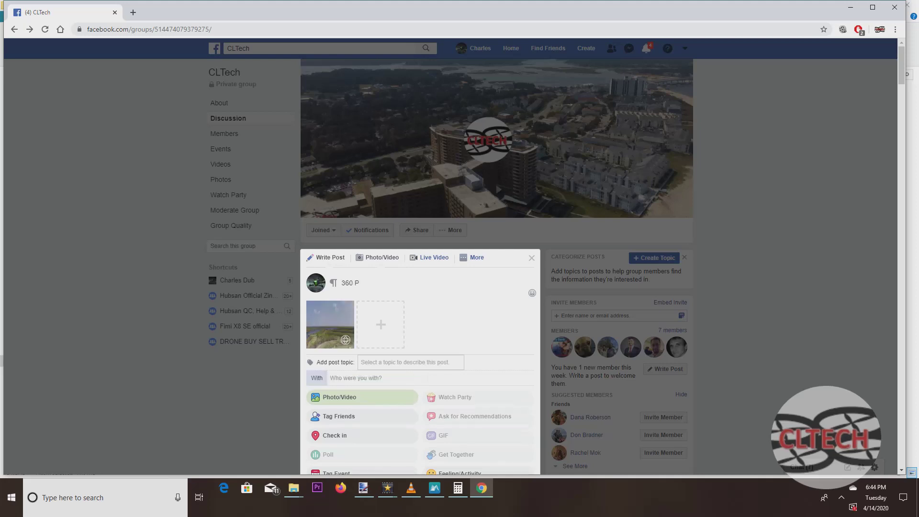
pyautogui.write('shere')
pyautogui.press('BackSpace')
pyautogui.press('BackSpace')
pyautogui.press('BackSpace')
pyautogui.press('BackSpace')
pyautogui.press('BackSpace')
pyautogui.press('BackSpace')
pyautogui.press('BackSpace')
pyautogui.write('Sphere 6000 pixels')
# Publish the post to the CLTech group and briefly view its 360° photo enlarged.
pyautogui.scroll(-8, 493, 256)
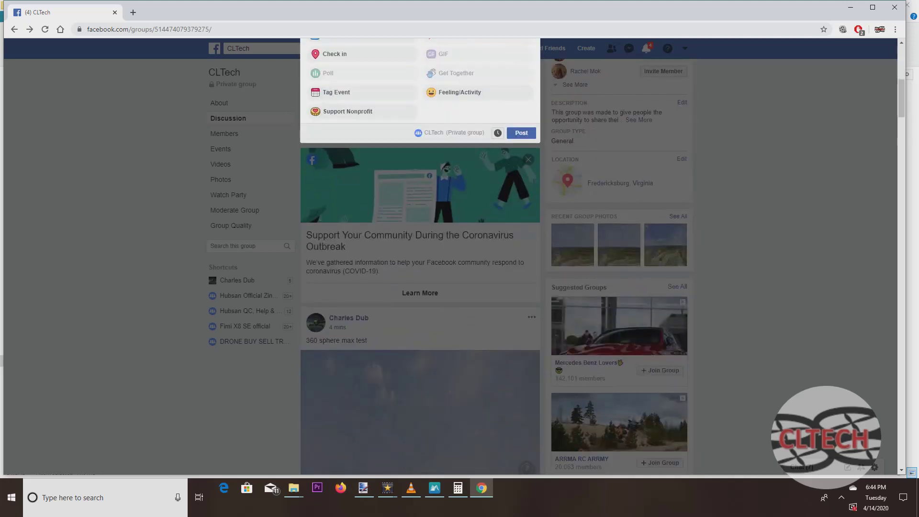
pyautogui.click(521, 132)
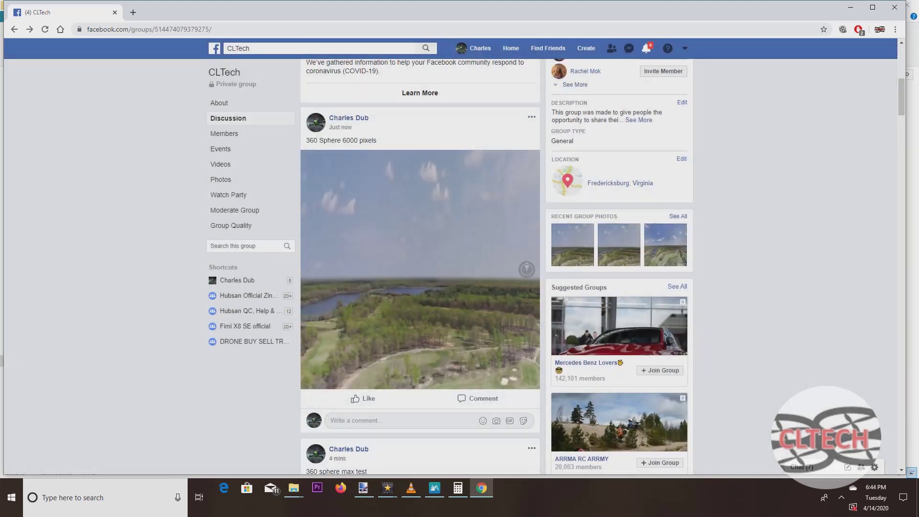
pyautogui.click(420, 268)
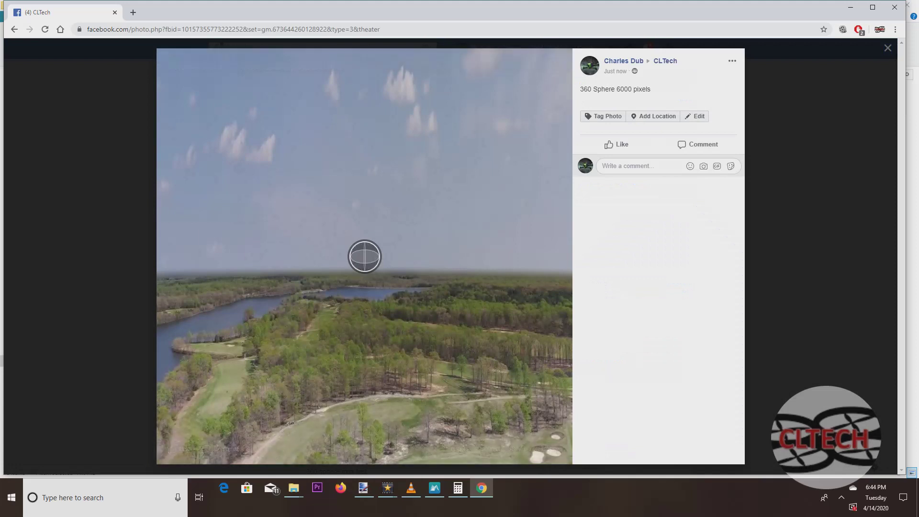
pyautogui.press('Escape')
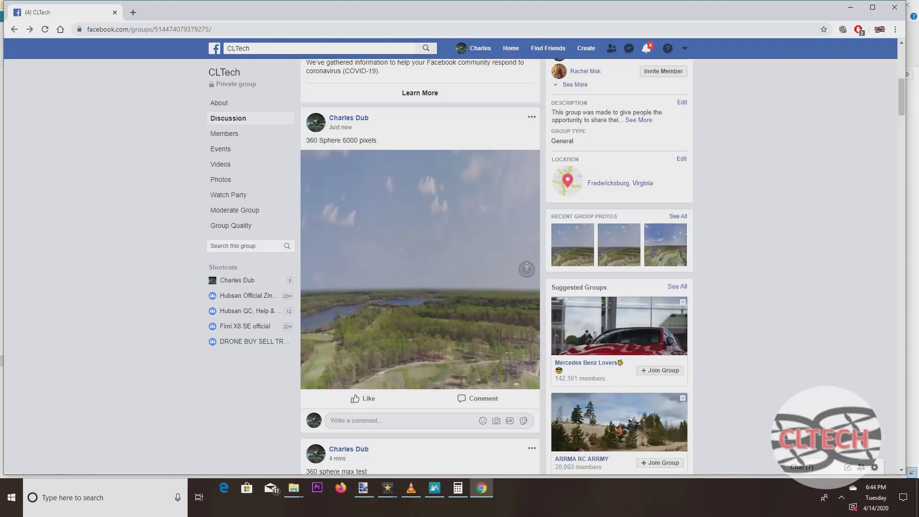
# Compare the 360° photo in the 6000-pixel post with the one in the "360 sphere max test" post.
pyautogui.scroll(-3, 420, 268)
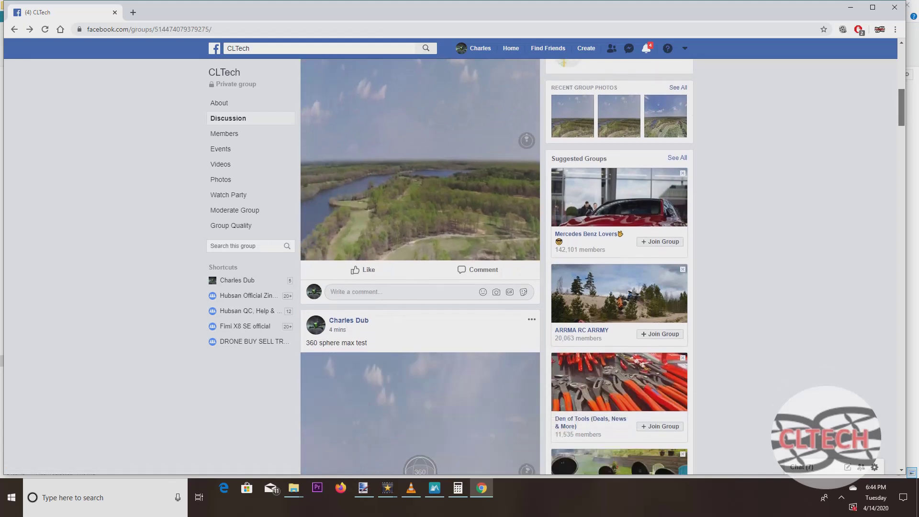
pyautogui.scroll(-3, 419, 268)
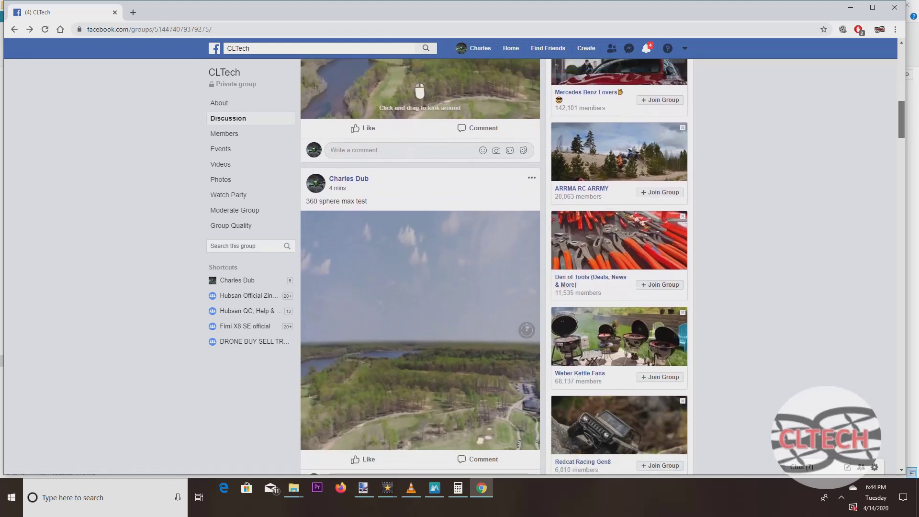
pyautogui.scroll(5, 420, 268)
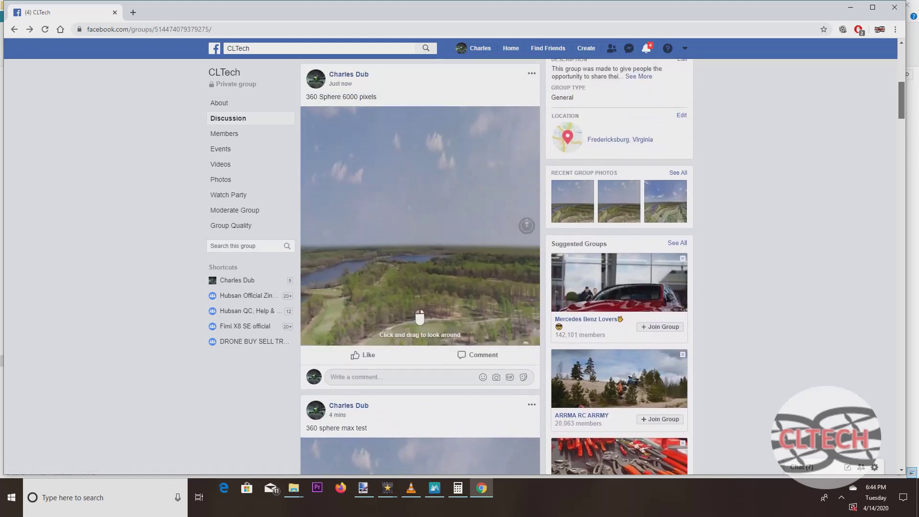
pyautogui.scroll(-2, 420, 268)
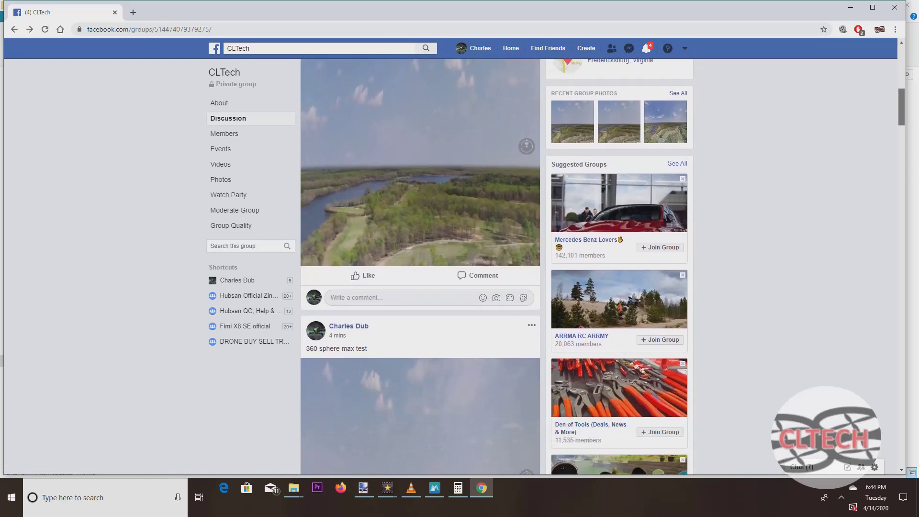
pyautogui.scroll(-4, 420, 269)
pyautogui.scroll(3, 420, 268)
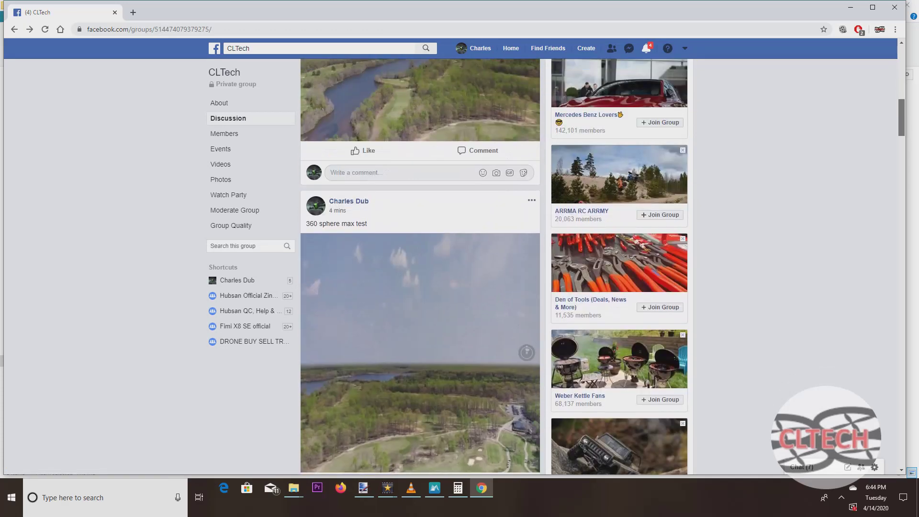
pyautogui.scroll(-4, 420, 268)
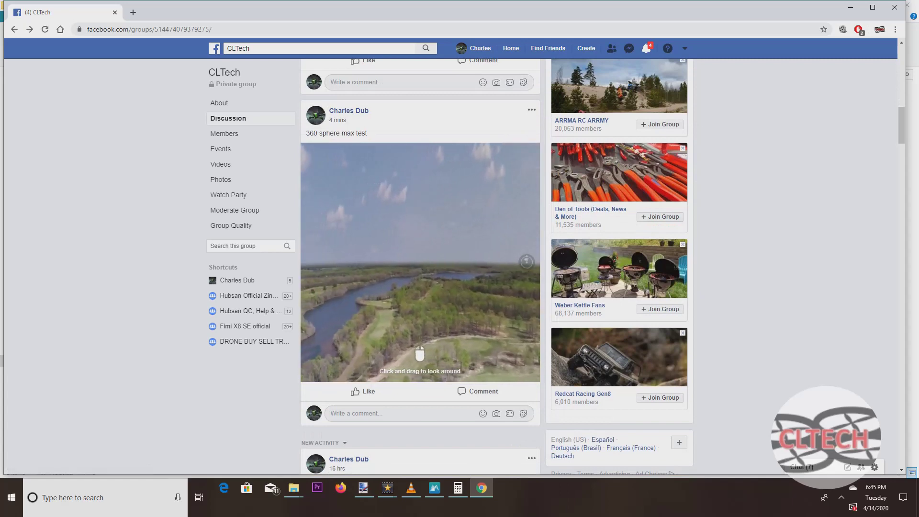
pyautogui.scroll(5, 420, 268)
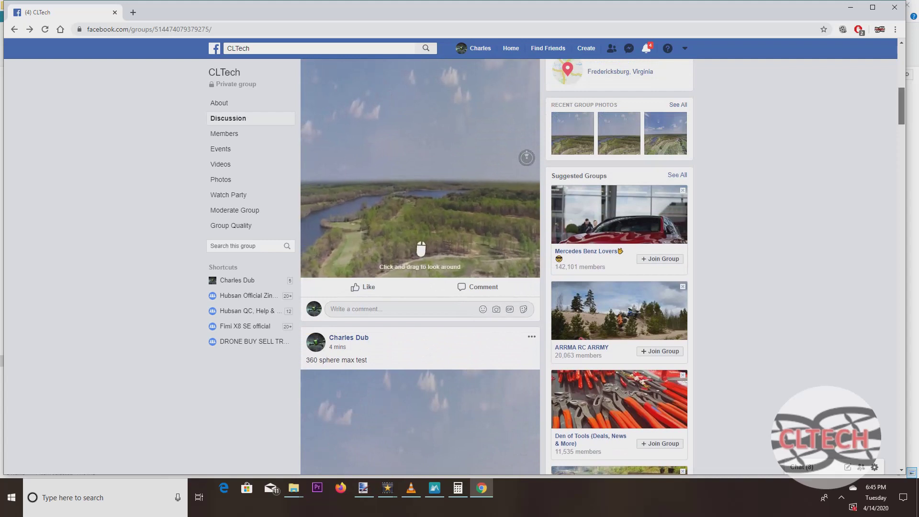
pyautogui.scroll(5, 420, 268)
pyautogui.scroll(-4, 420, 268)
pyautogui.scroll(-8, 420, 268)
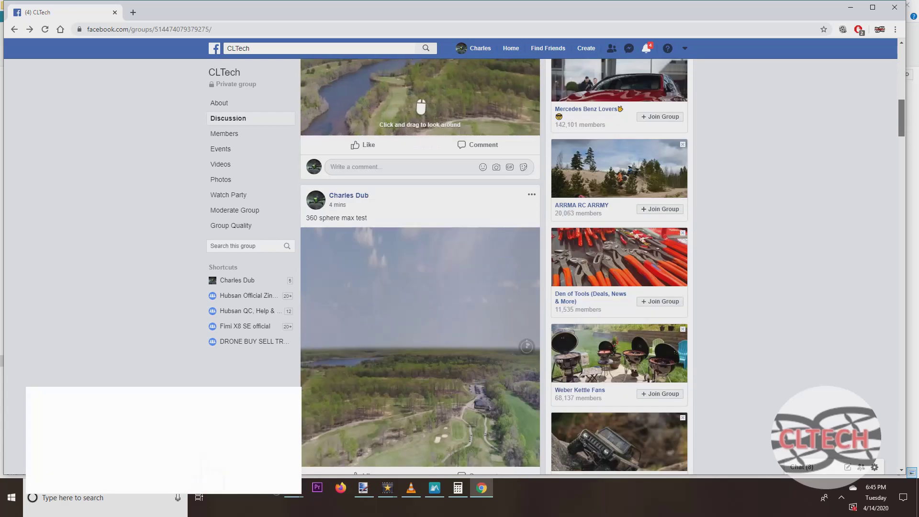
# Return to the "360 Sphere 6000 pixels" post and view its panorama in the enlarged photo viewer.
pyautogui.scroll(10, 420, 268)
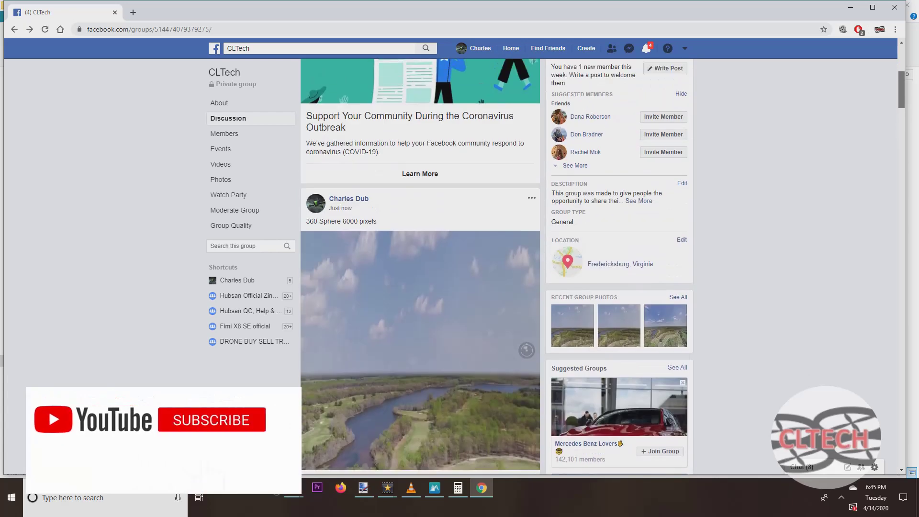
pyautogui.scroll(-1, 420, 268)
pyautogui.scroll(3, 419, 268)
pyautogui.moveTo(902, 82); pyautogui.dragTo(902, 78)
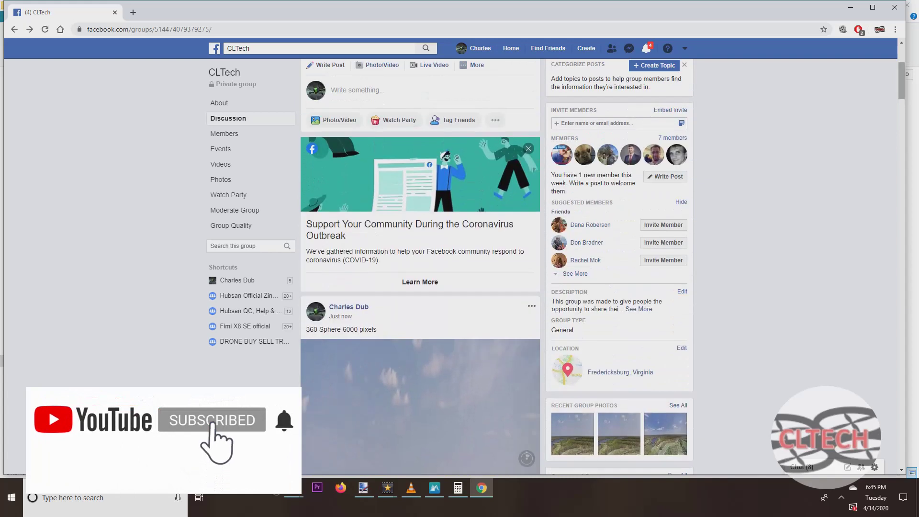
pyautogui.rightClick(900, 78)
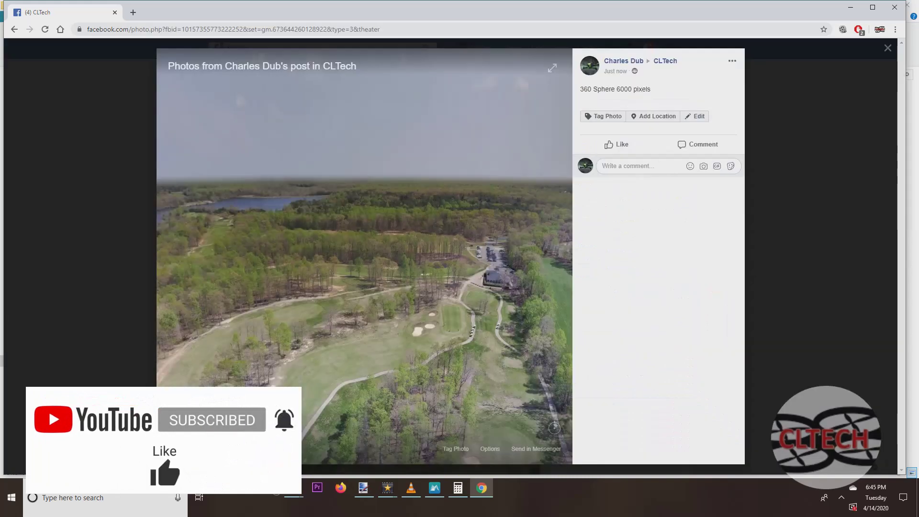